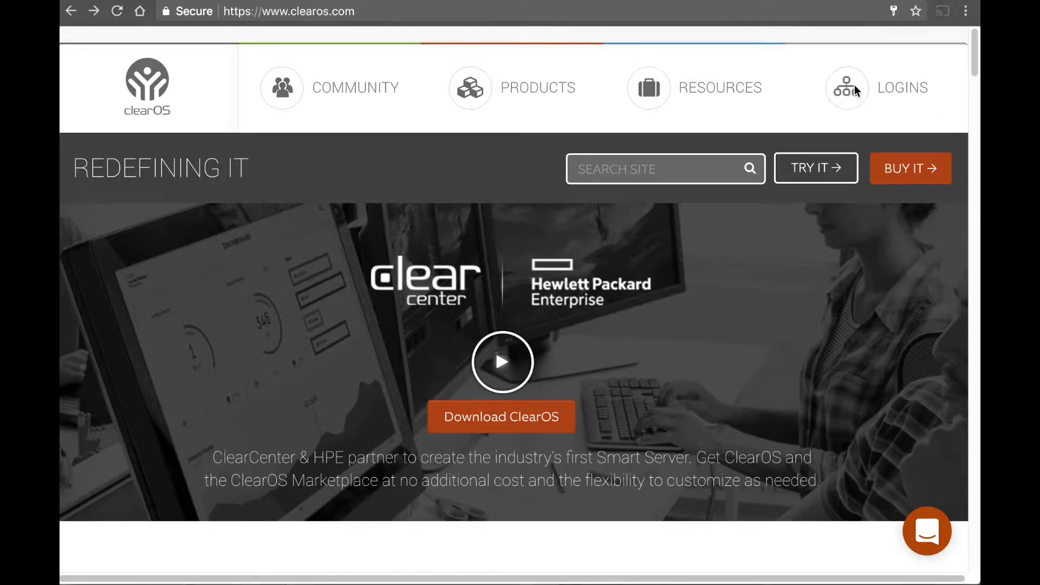
Step: Open the Community Forums sign-up page from the LOGINS menu
left_click(902, 95)
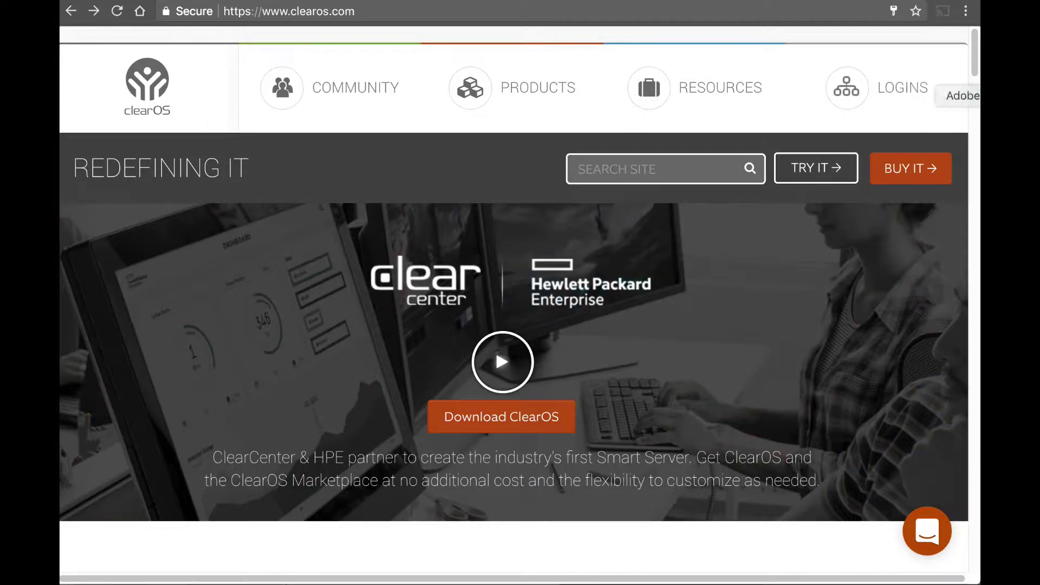
left_click(891, 101)
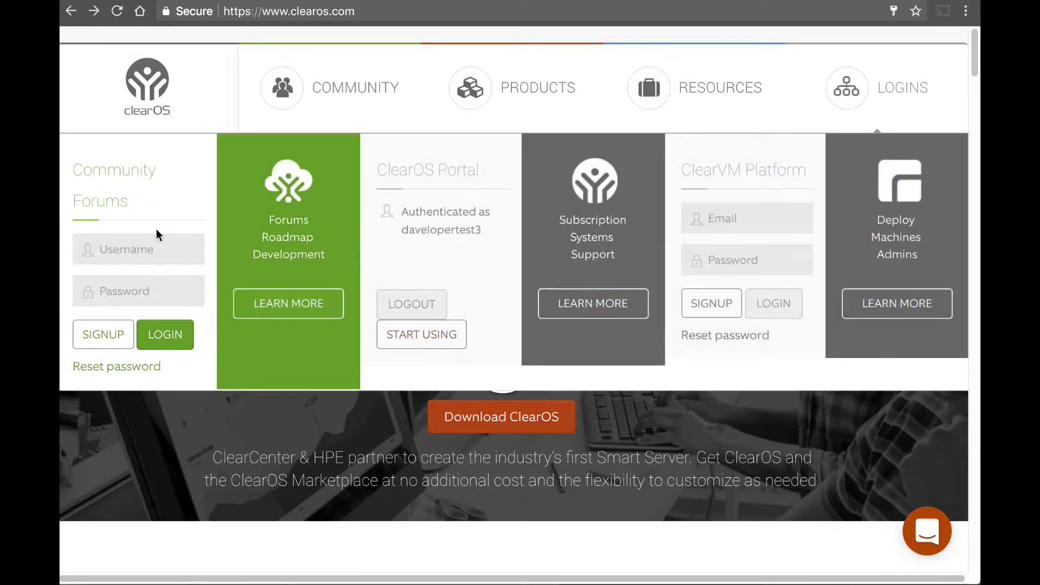
left_click(107, 341)
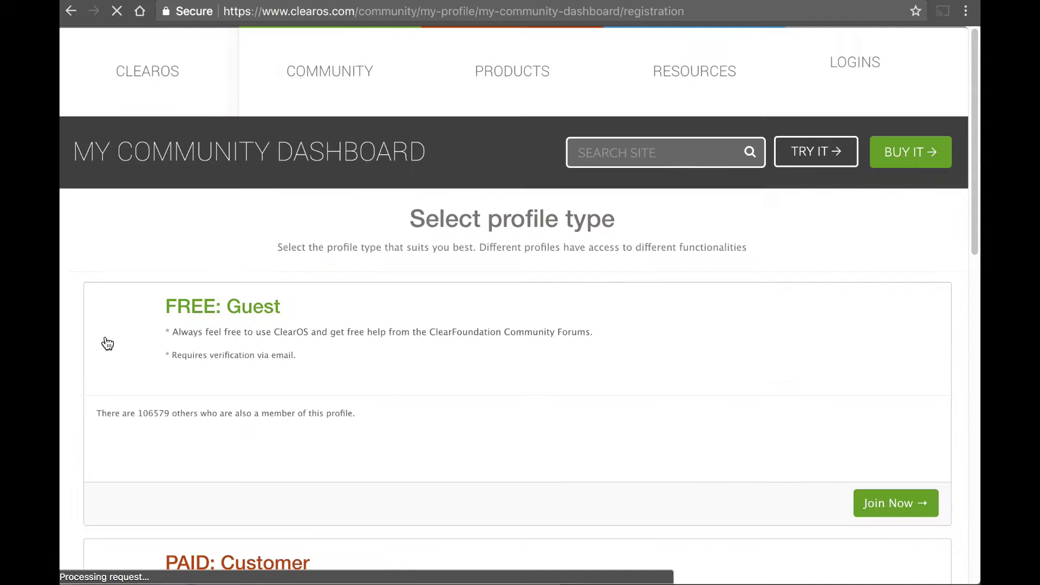
Step: Browse the FREE: Guest, PAID: Customer and PAID: Partner profile cards
scroll(363, 321, "down", 7)
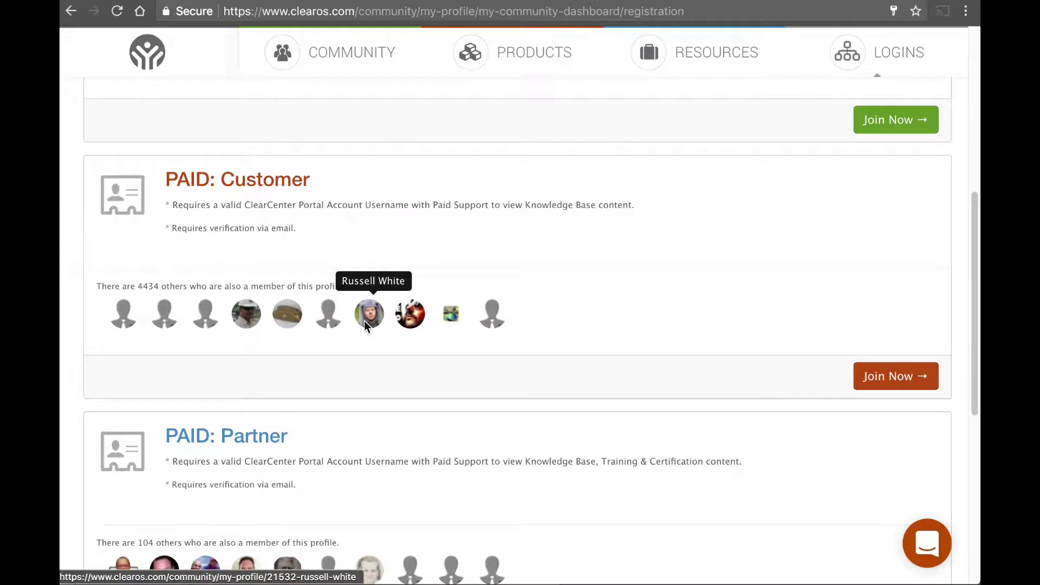
scroll(418, 338, "down", 2)
scroll(419, 339, "up", 1)
scroll(544, 355, "up", 6)
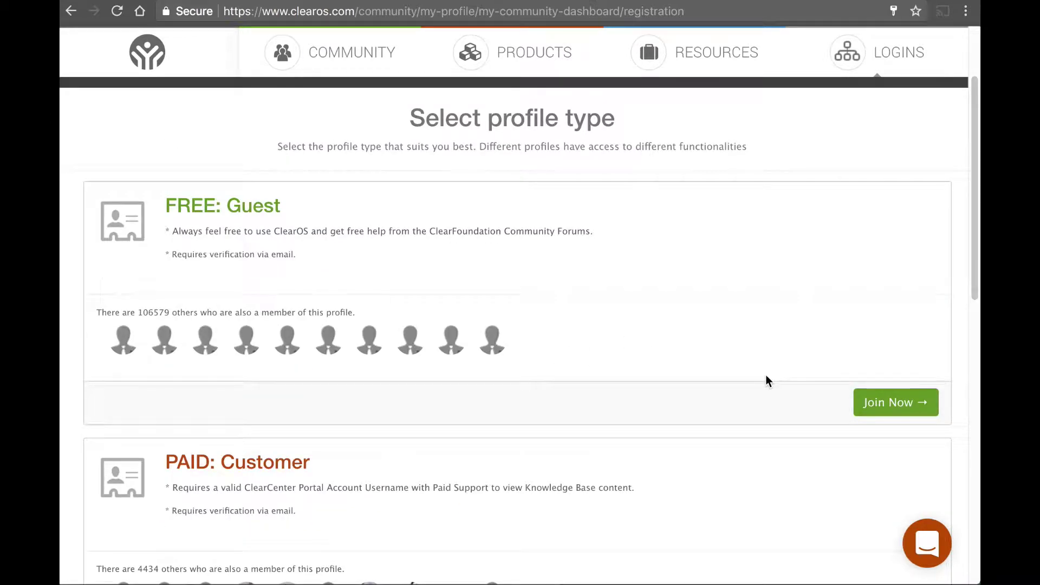
scroll(765, 375, "down", 6)
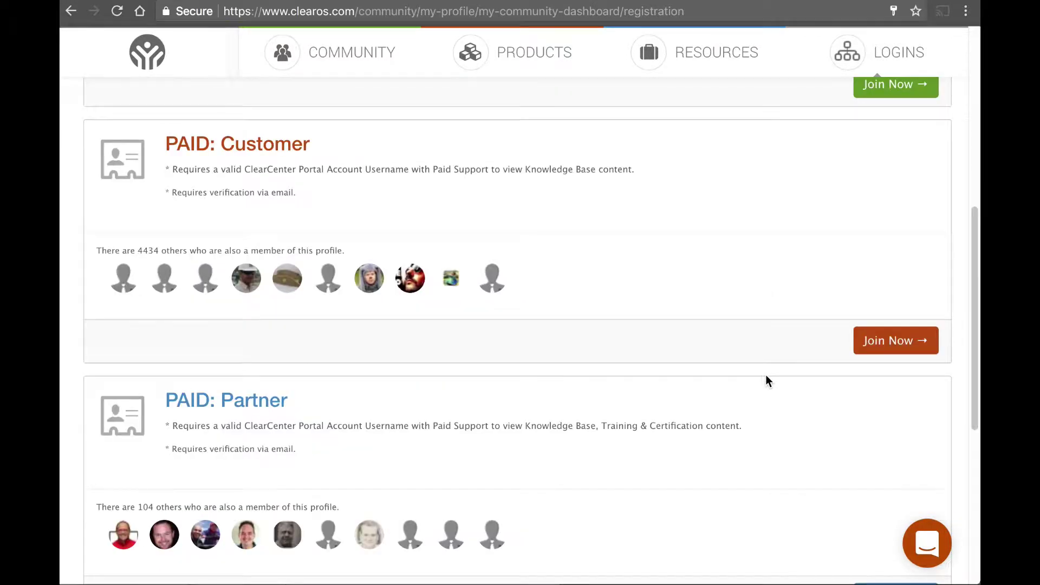
scroll(759, 374, "down", 2)
scroll(759, 373, "up", 4)
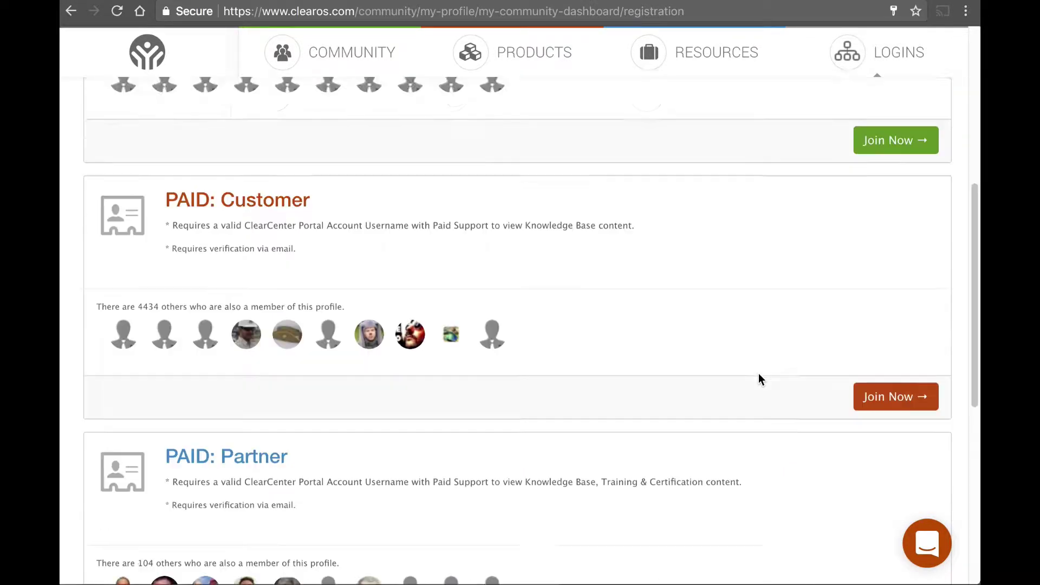
scroll(759, 374, "up", 4)
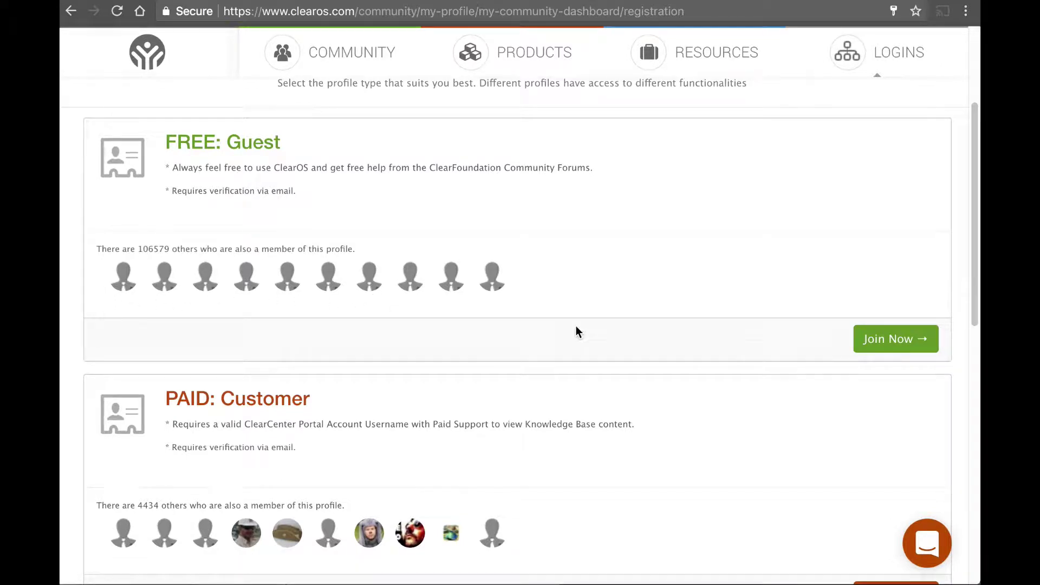
scroll(802, 337, "down", 1)
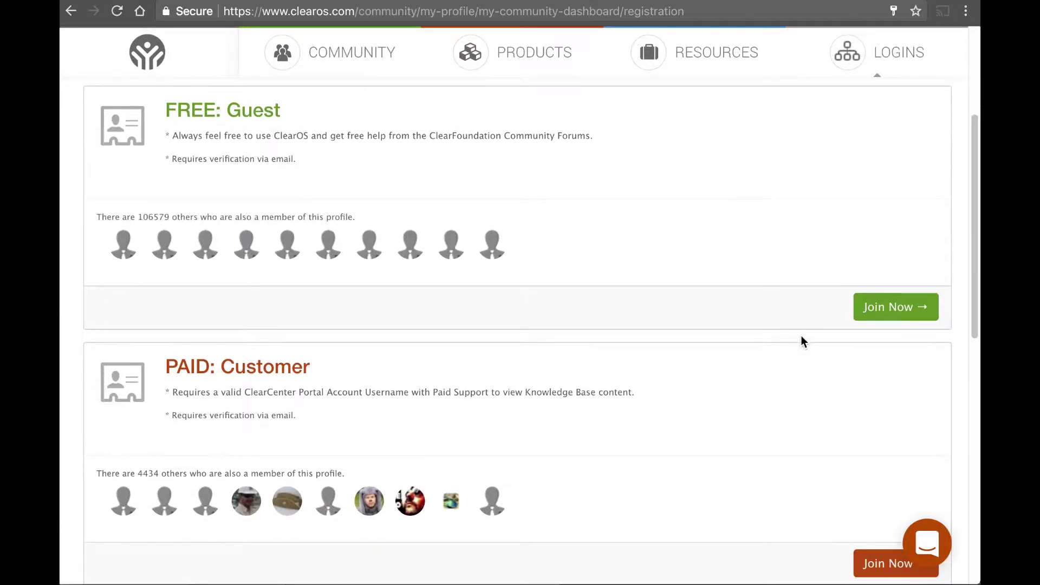
scroll(801, 336, "down", 4)
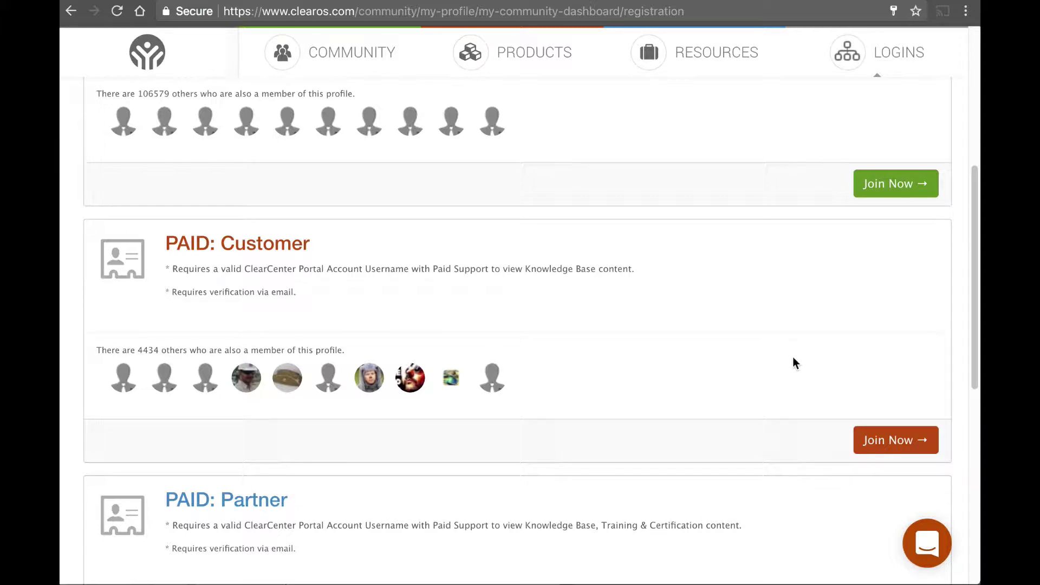
scroll(811, 379, "down", 5)
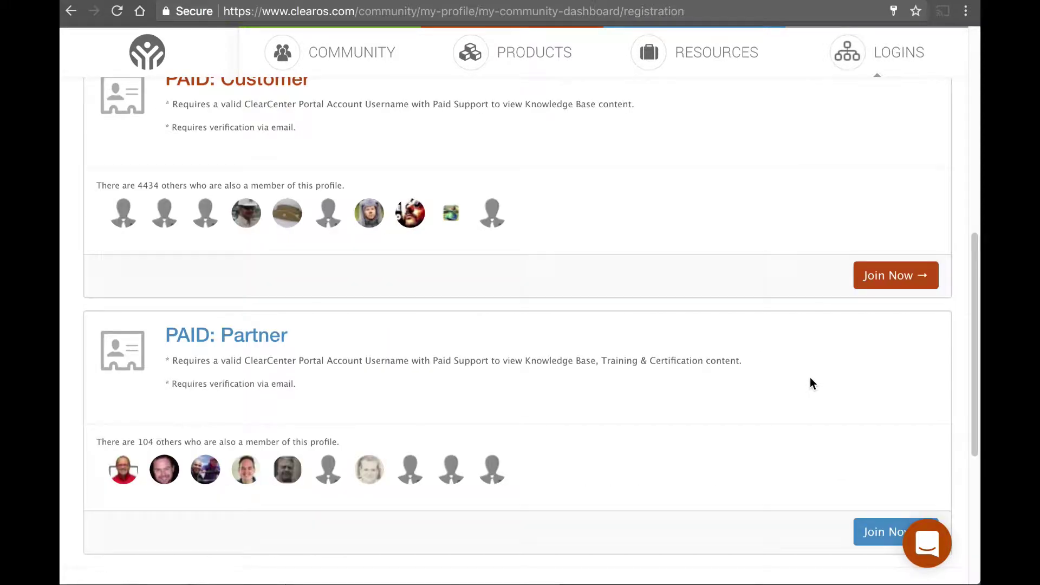
scroll(811, 383, "up", 10)
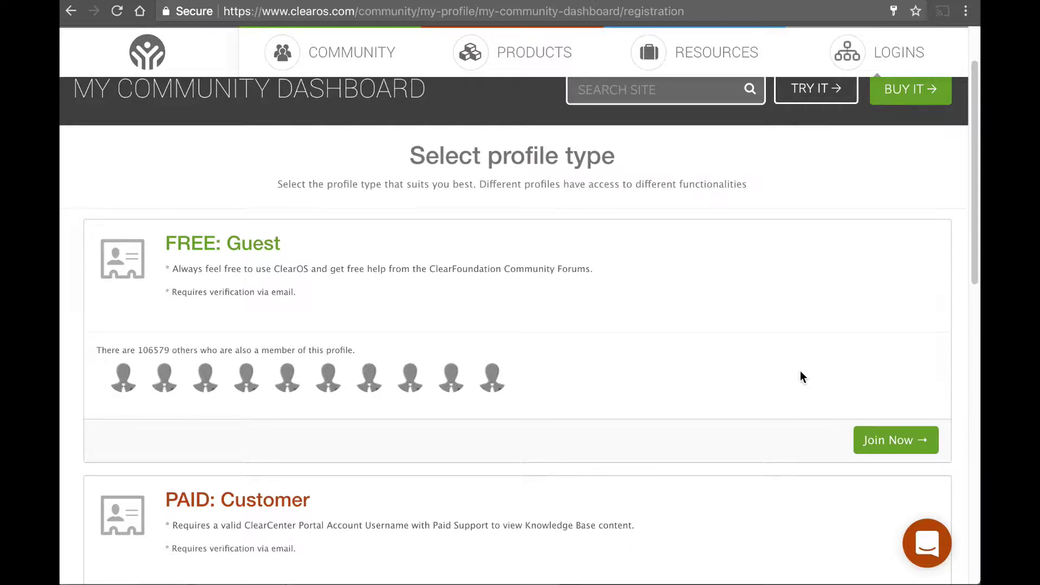
scroll(757, 355, "down", 3)
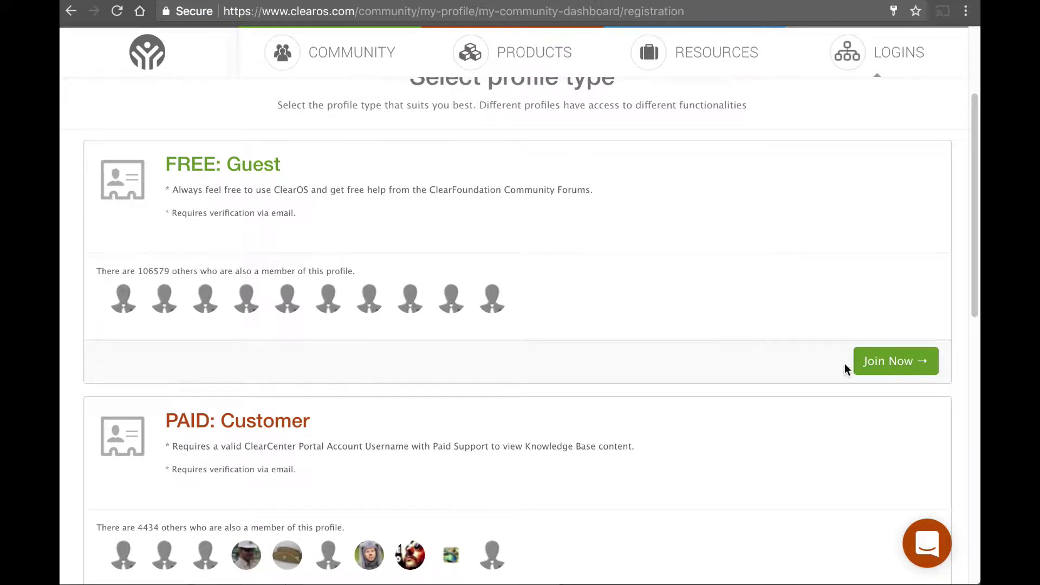
Step: Choose the FREE: Guest profile and fill in the first name, last name and username
left_click(878, 363)
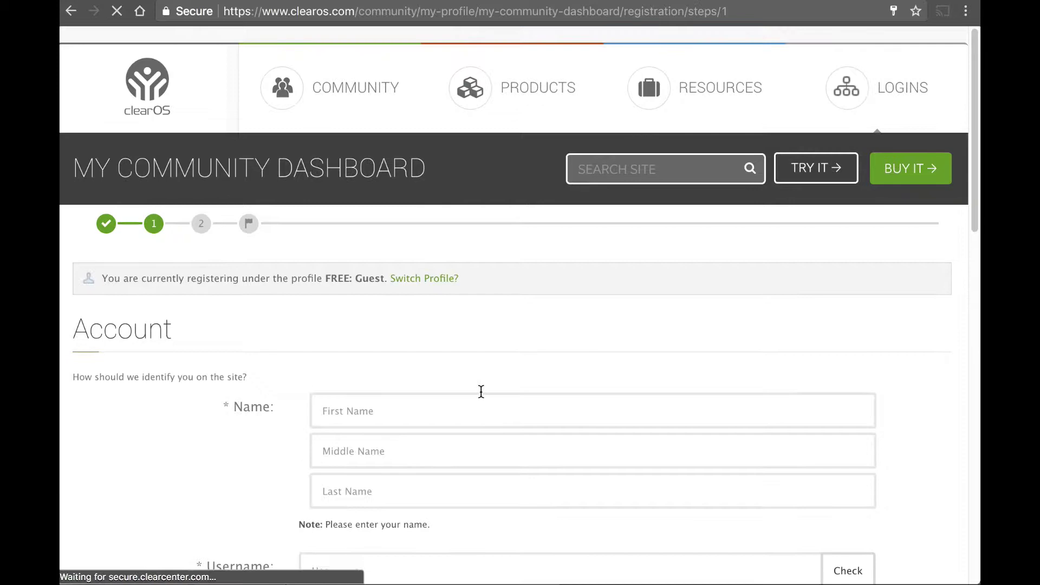
left_click(382, 404)
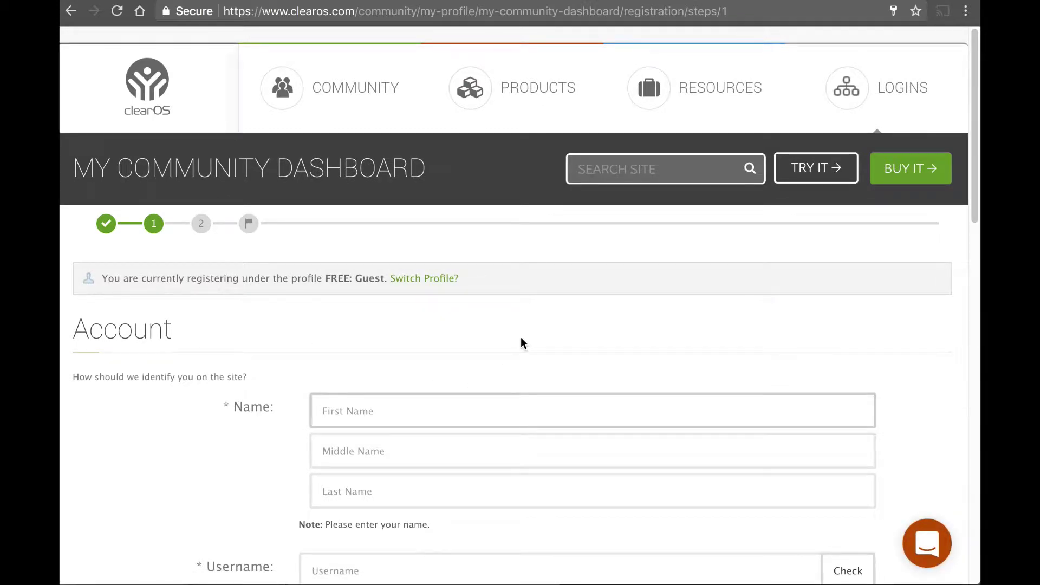
type("Dave")
type("Anad")
key("BackSpace")
key("BackSpace")
type("on")
key("Tab")
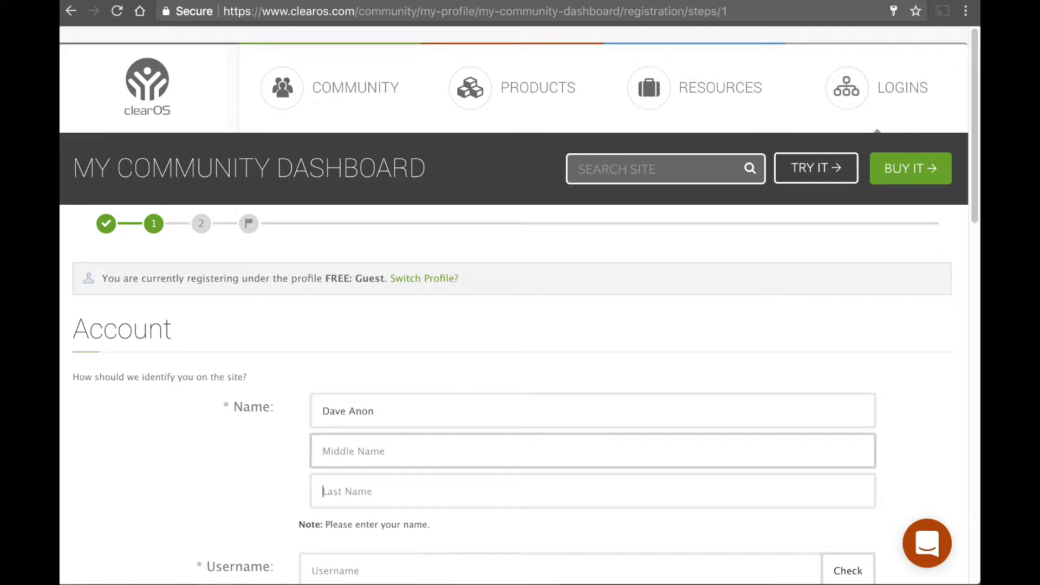
type("Loper")
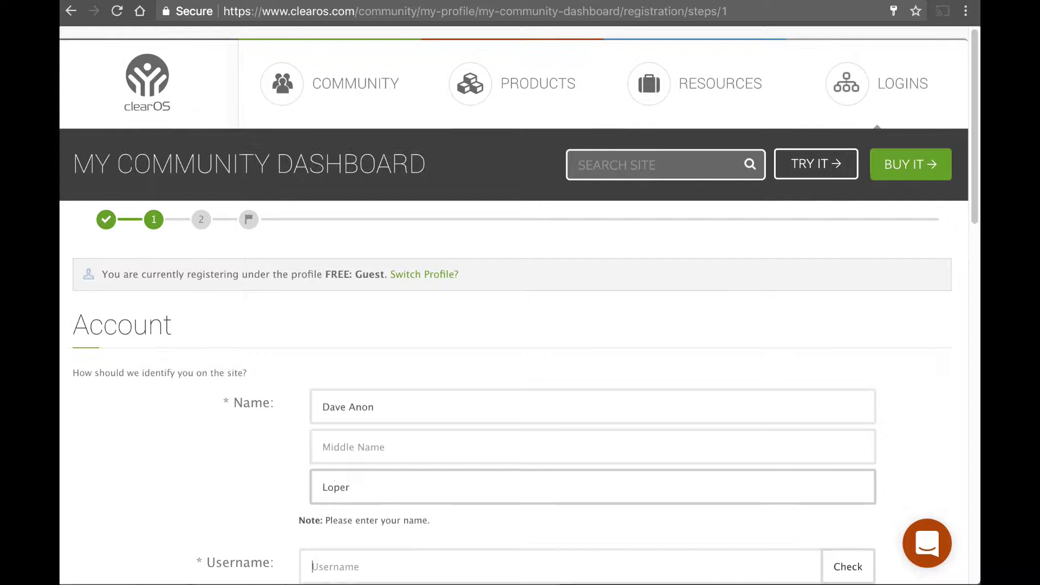
key("Tab")
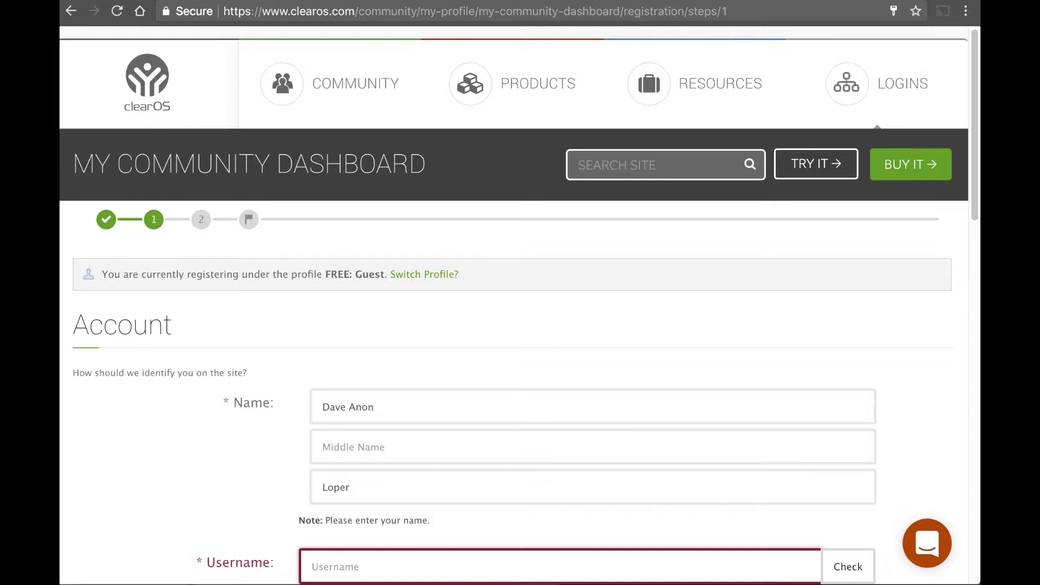
type("dloper123")
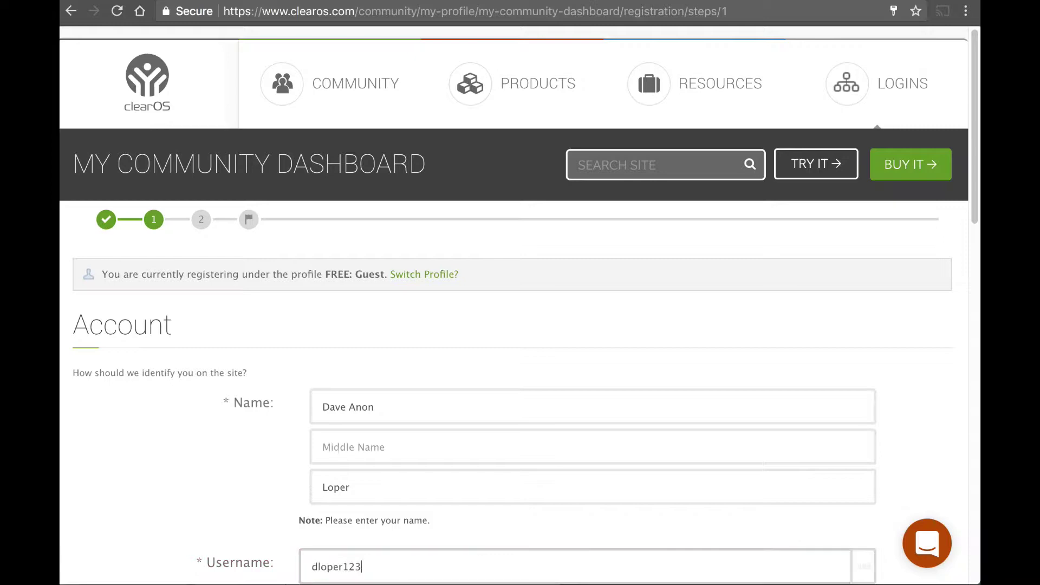
type("456")
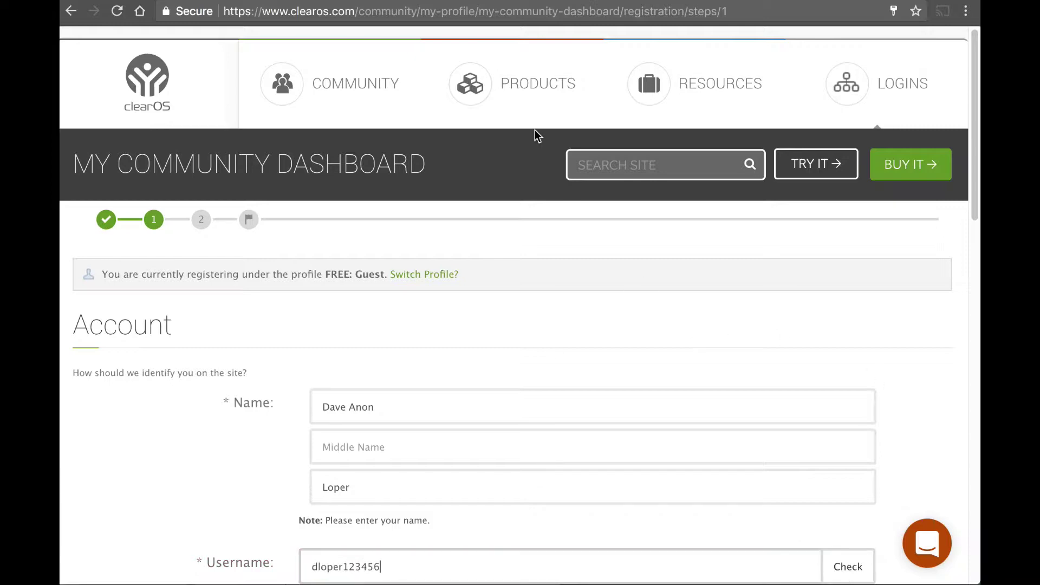
scroll(537, 136, "down", 4)
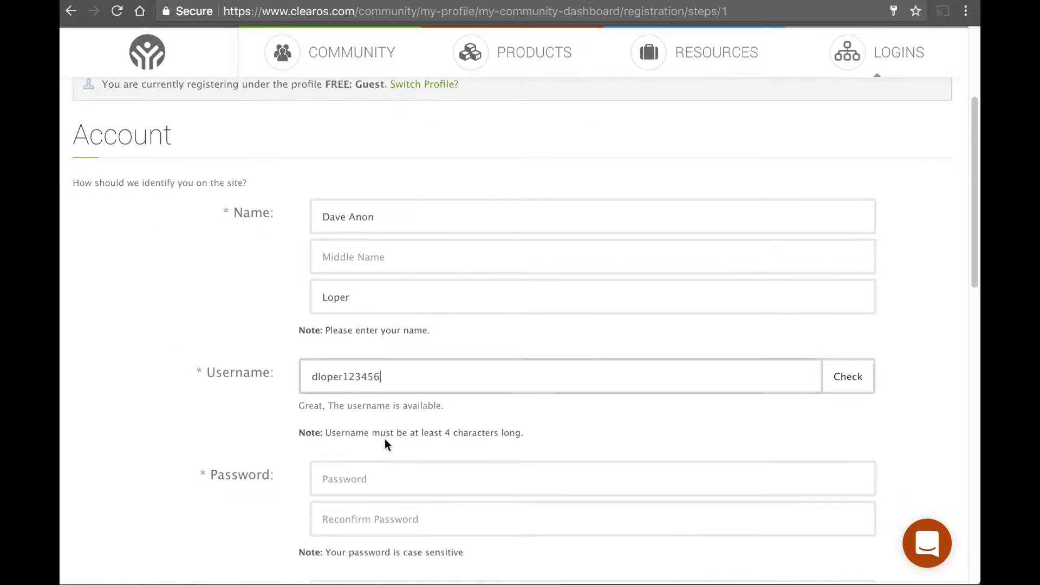
Step: Enter a password in both password fields, then replace it with a stronger one
left_click(436, 482)
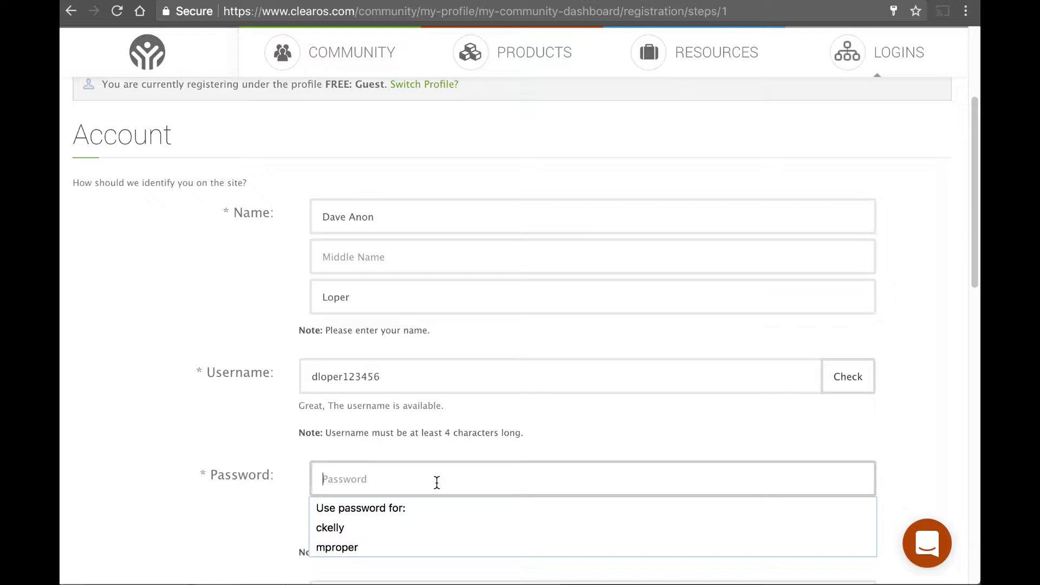
type("d")
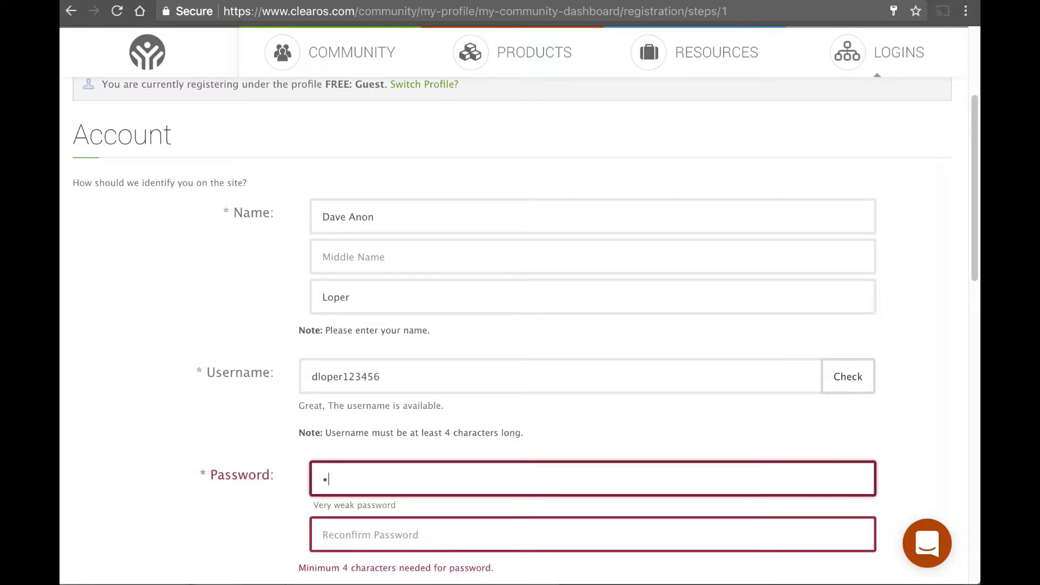
key("BackSpace")
type("password")
key("Tab")
type("password")
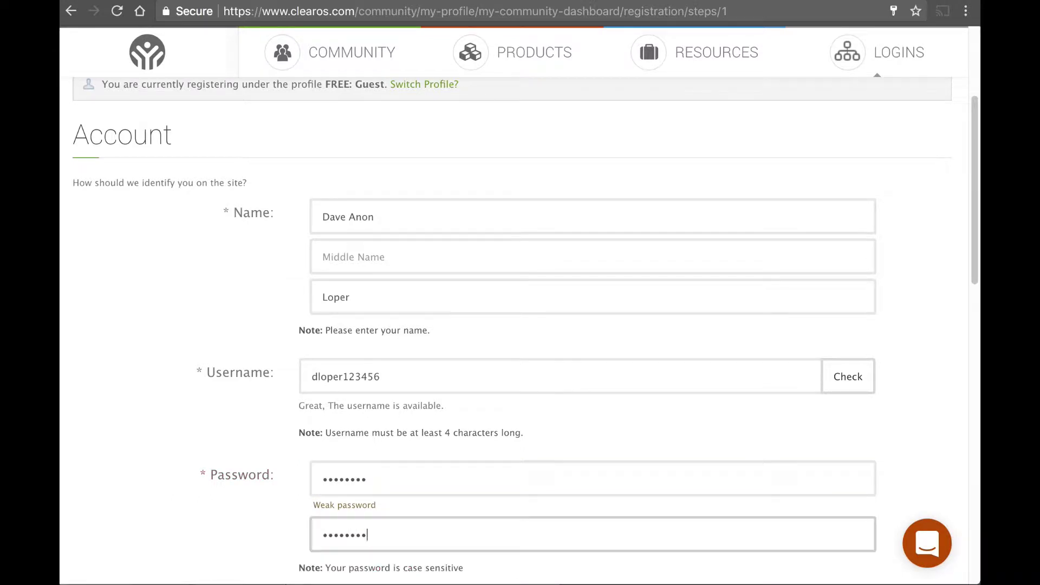
left_click(403, 479)
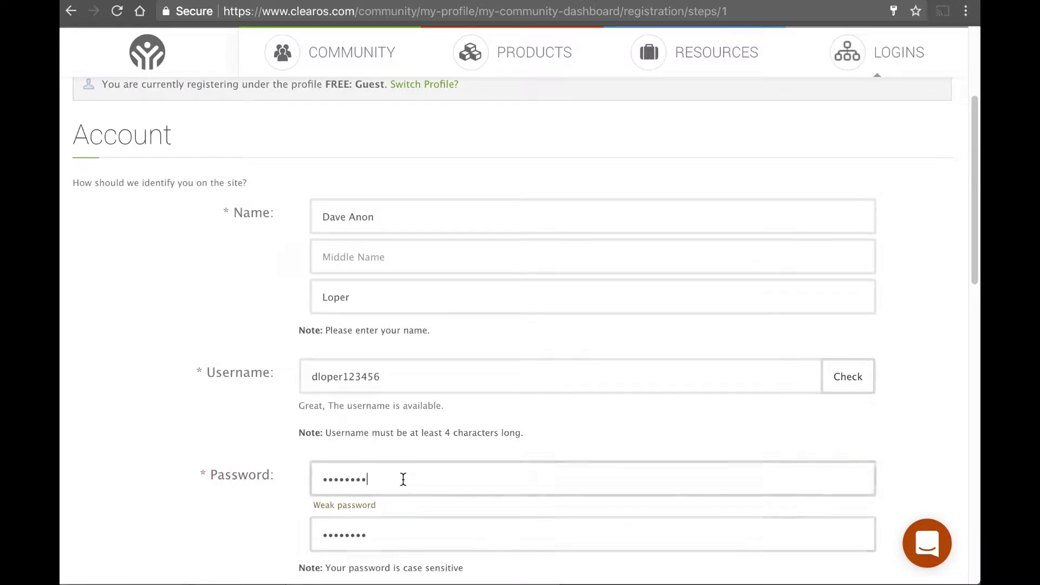
key("BackSpace")
key("BackSpace")
key("BackSpace")
key("BackSpace")
key("BackSpace")
key("BackSpace")
key("BackSpace")
key("BackSpace")
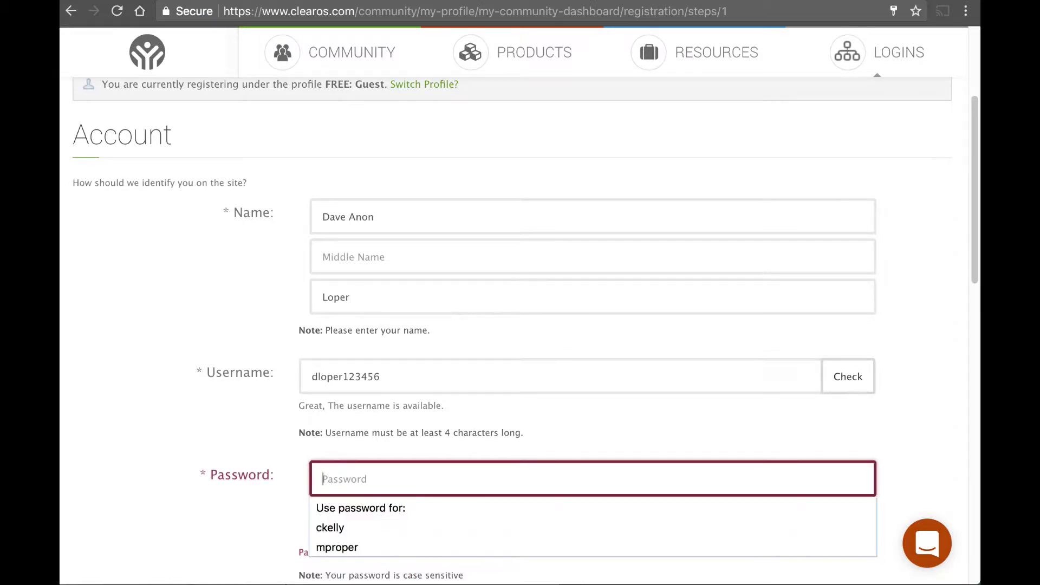
type("••••••")
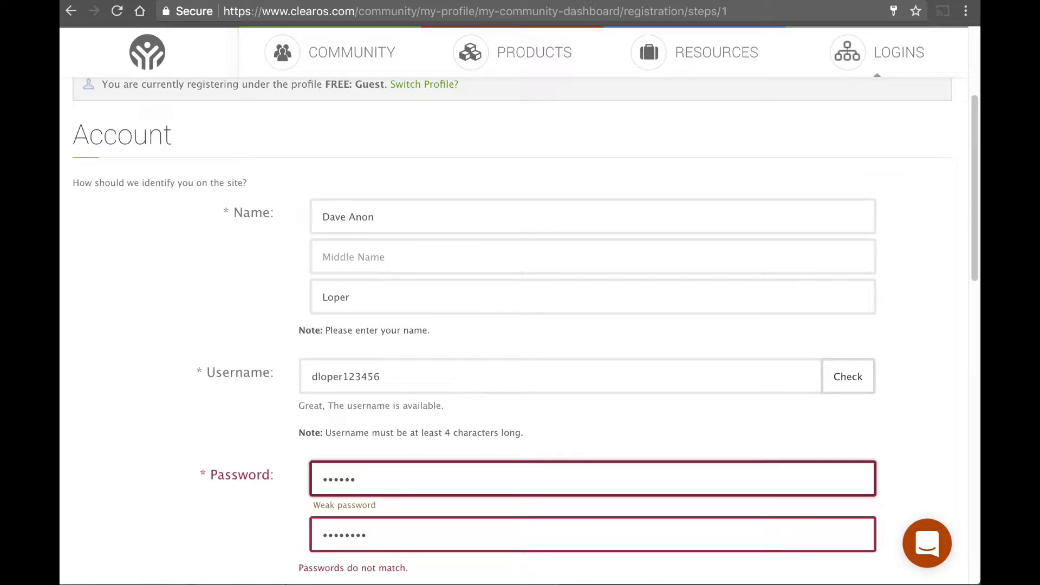
type("•••••")
key("Tab")
type("•")
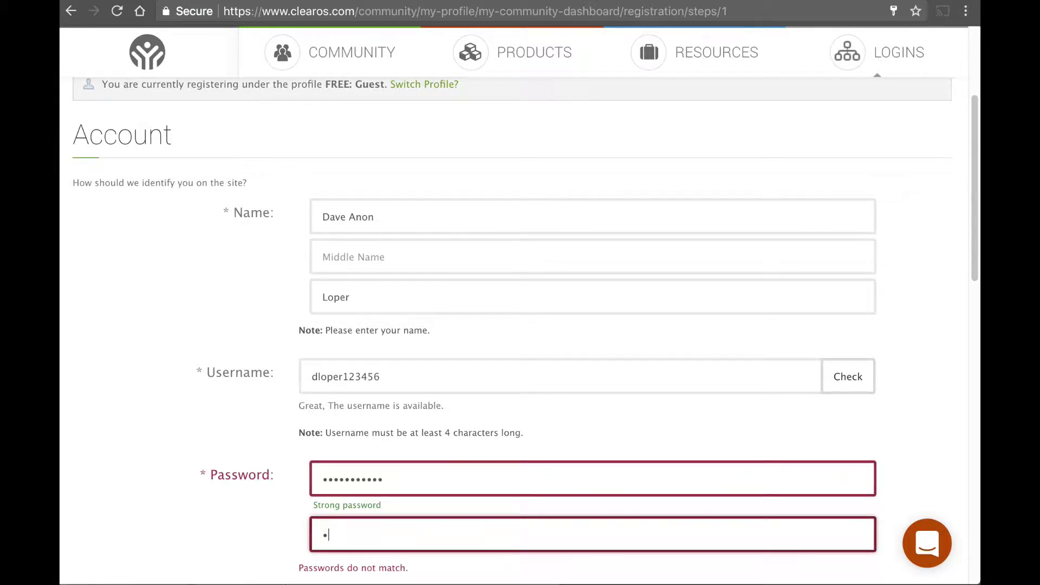
type("••••••••••")
Step: Enter the account's Gmail address and set the timezone to America/Denver
scroll(778, 364, "down", 2)
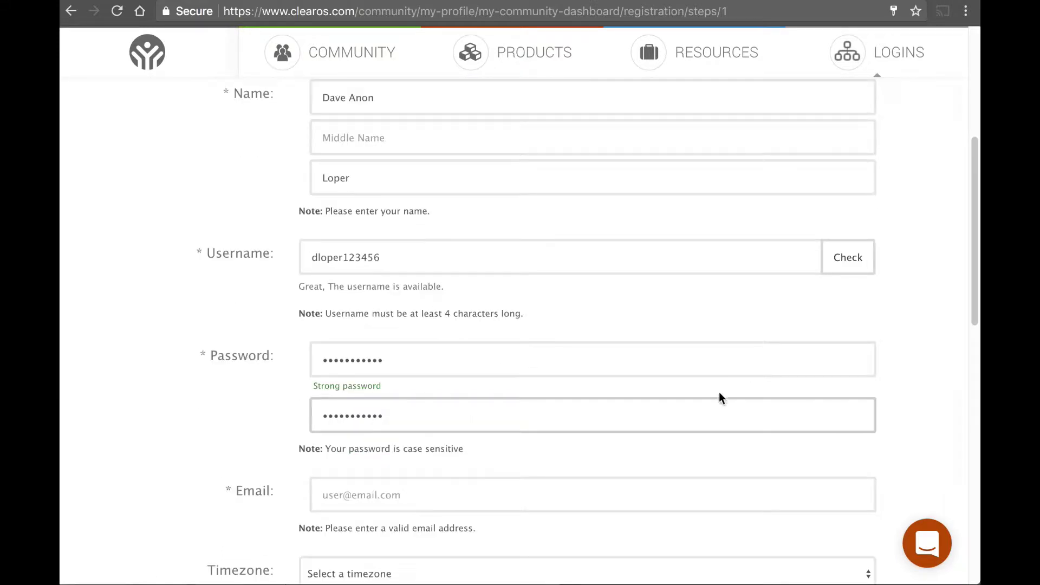
left_click(489, 476)
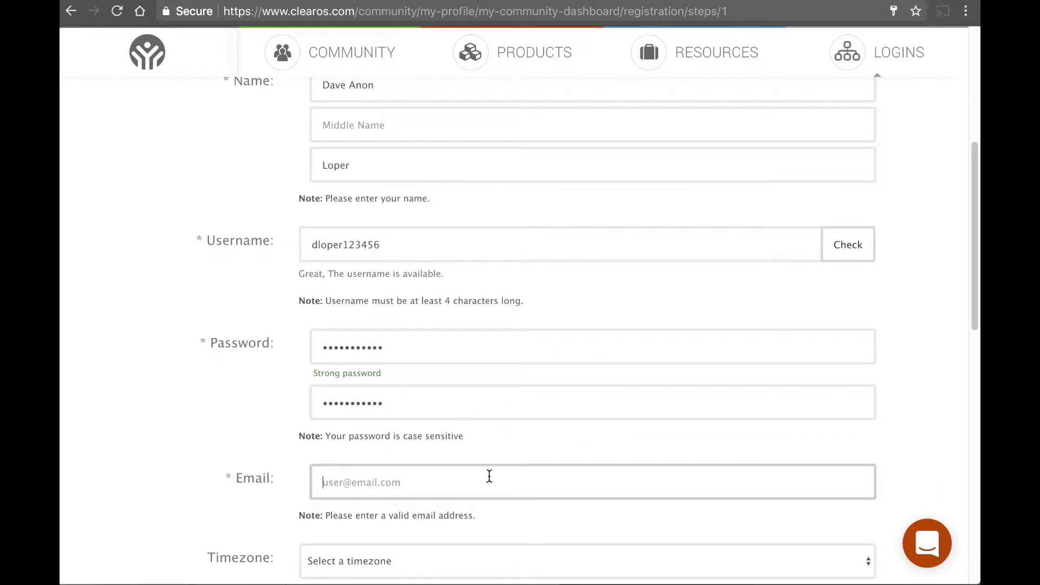
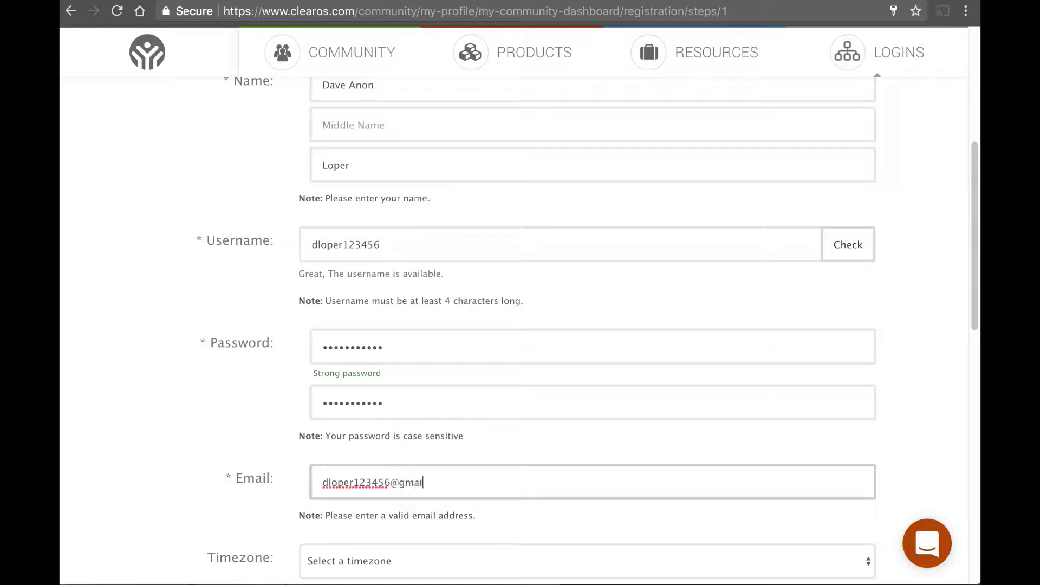
scroll(359, 457, "down", 3)
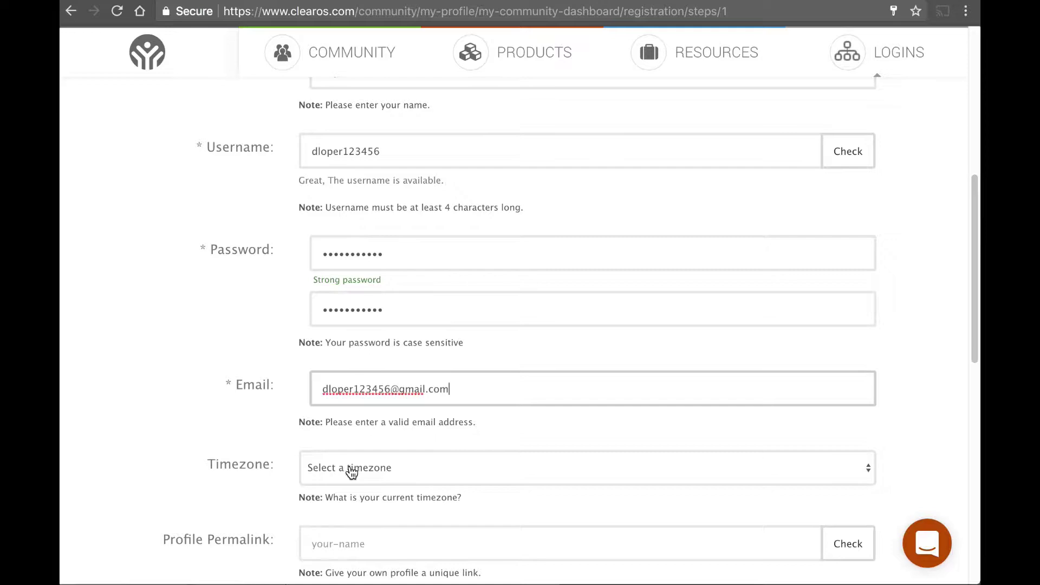
left_click(350, 470)
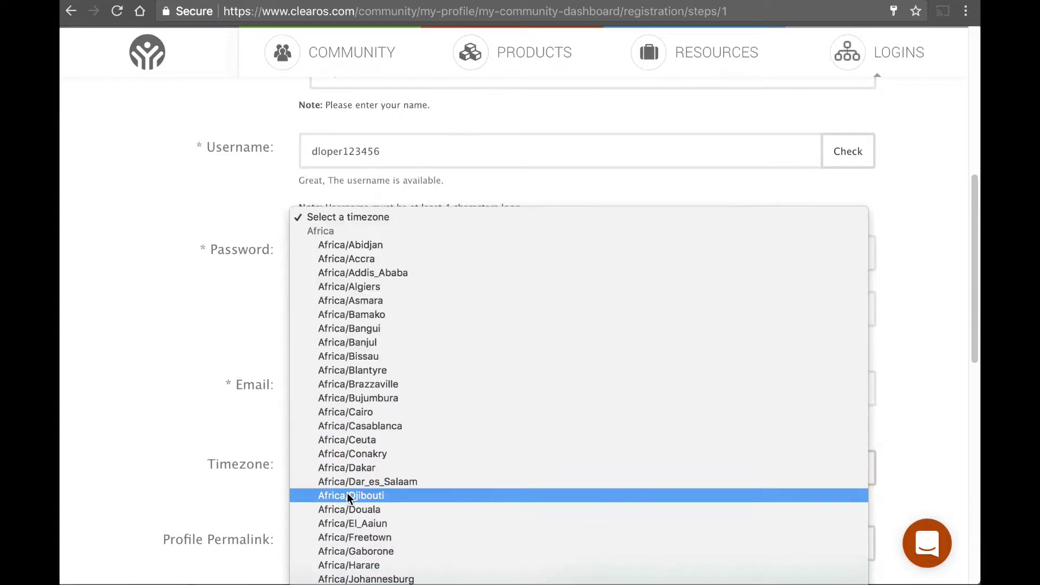
scroll(347, 492, "down", 15)
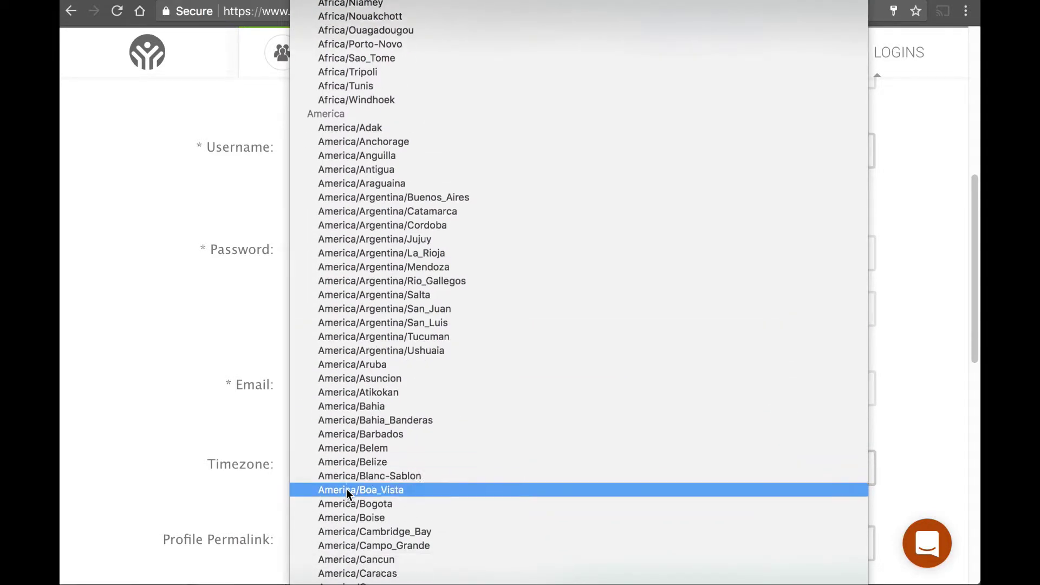
scroll(346, 489, "down", 15)
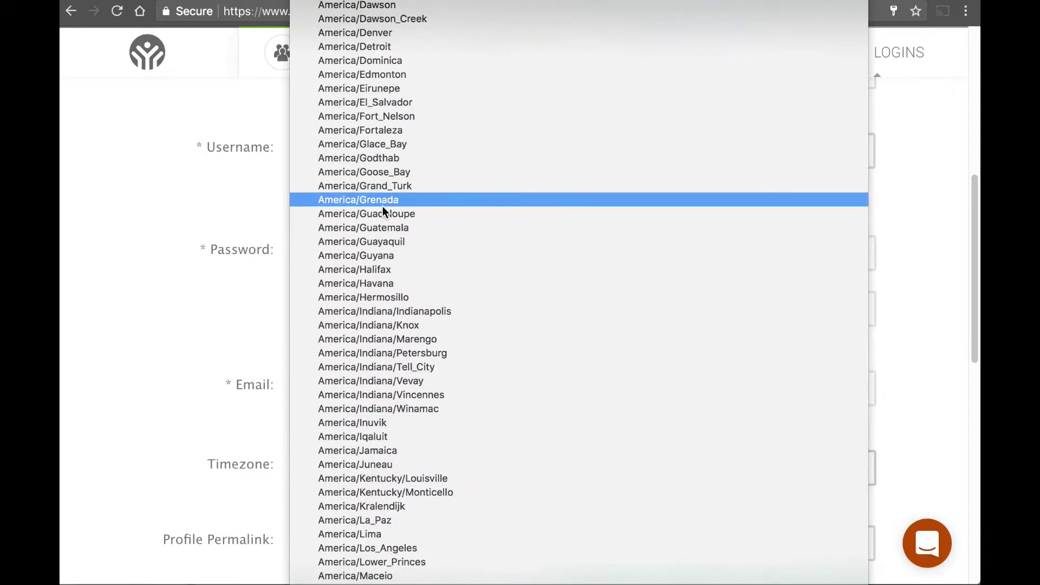
left_click(386, 34)
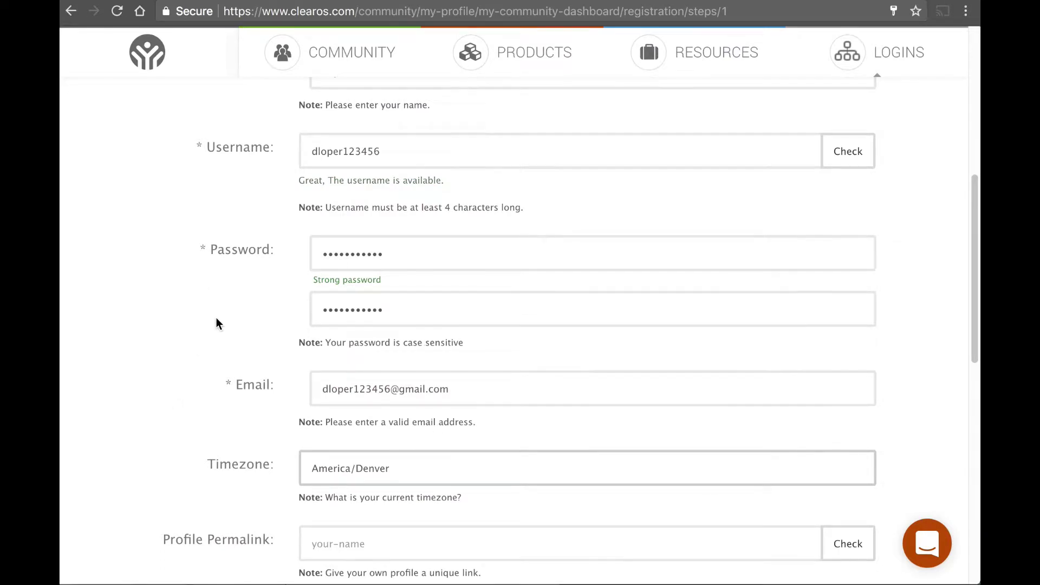
scroll(216, 323, "up", 1)
scroll(216, 323, "down", 3)
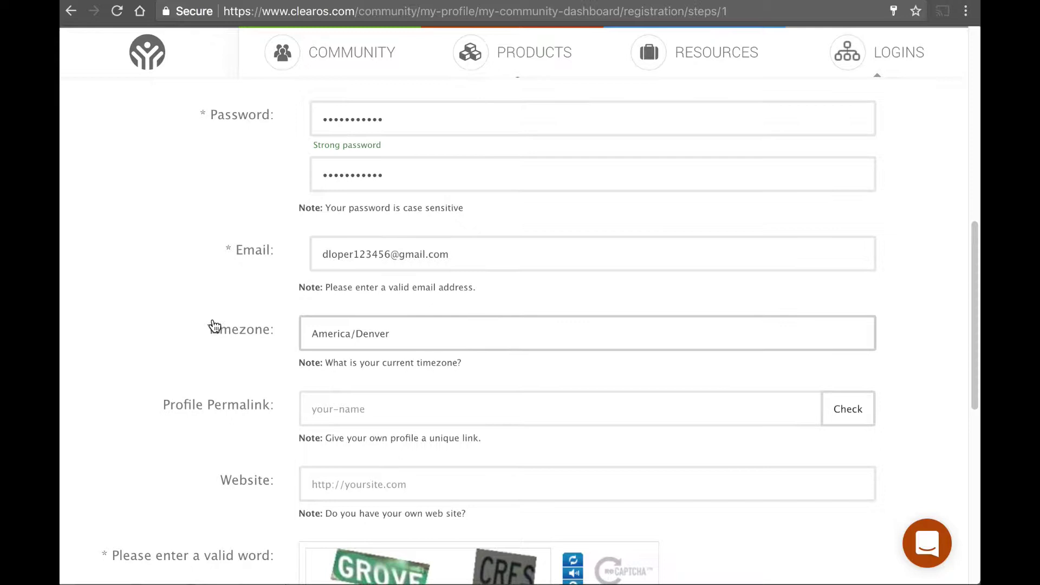
scroll(207, 325, "down", 2)
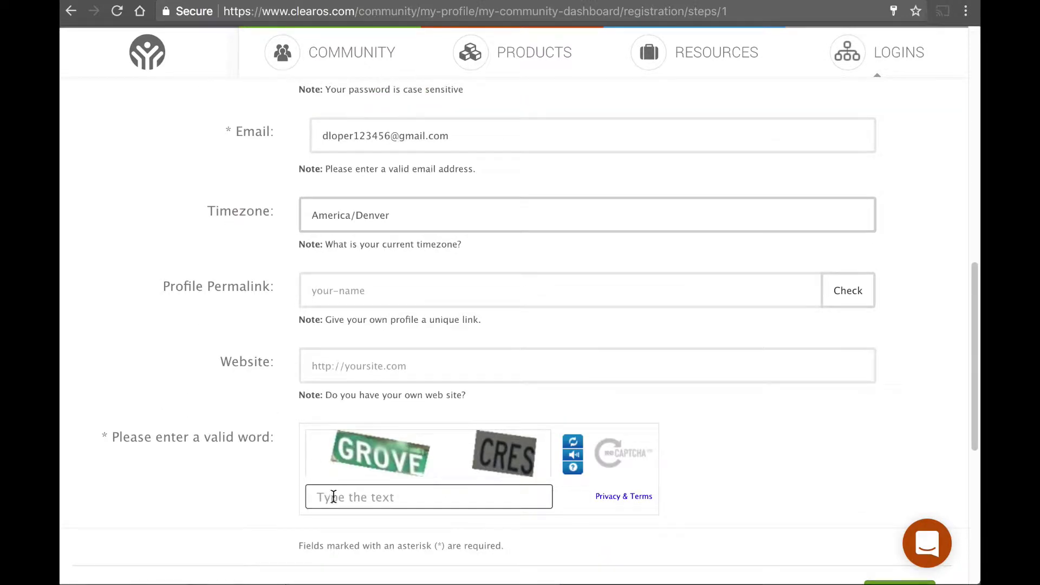
Step: Answer the captcha with GROVE CRES and submit the first registration step
left_click(365, 501)
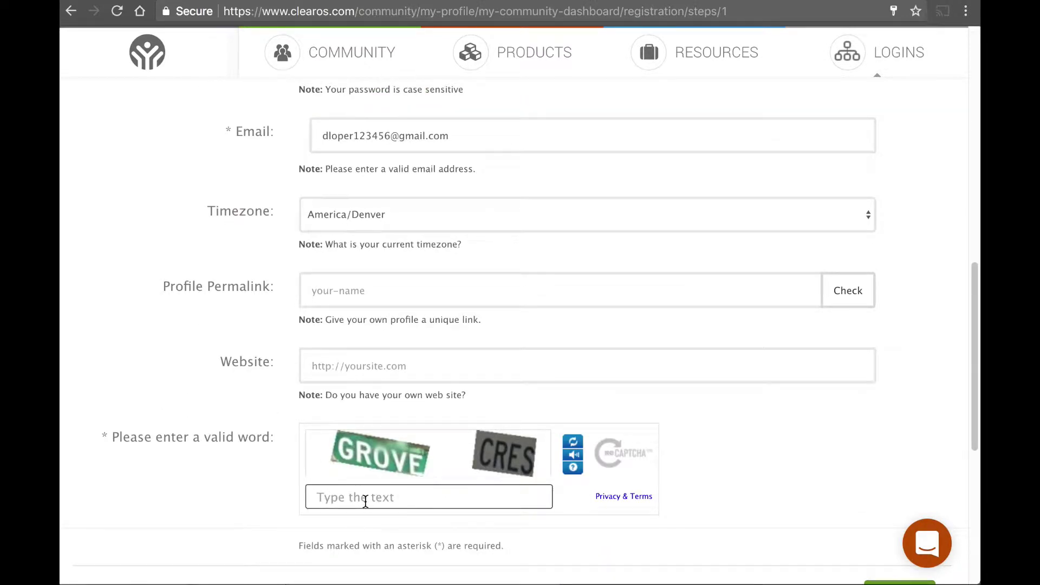
type("Gro")
key("BackSpace")
key("BackSpace")
type("ROVE")
type("CRES")
key("Return")
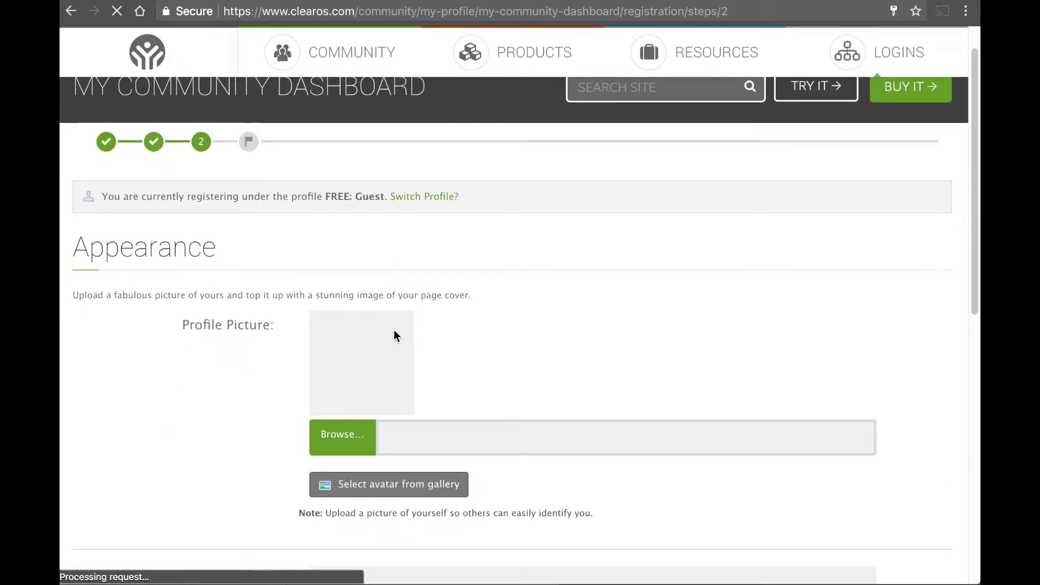
Step: Submit the Appearance step to complete registration, then go to the Gmail inbox
scroll(199, 359, "down", 8)
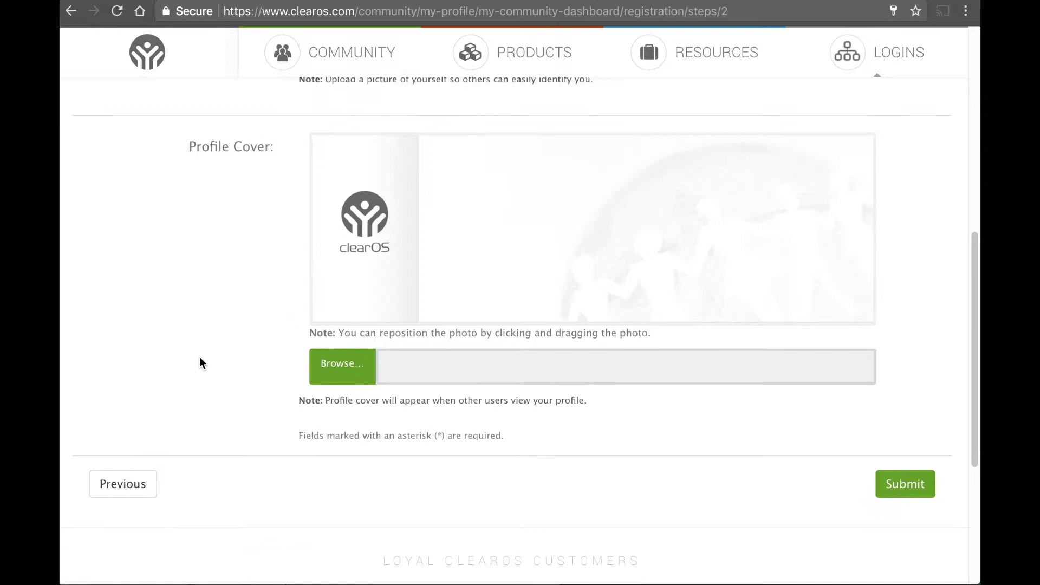
left_click(883, 491)
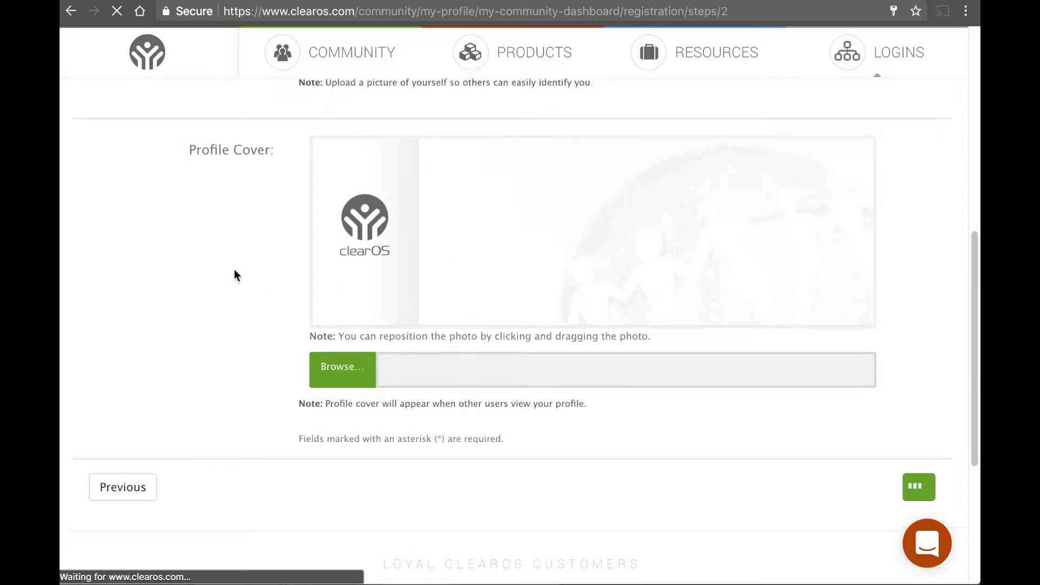
scroll(234, 275, "down", 10)
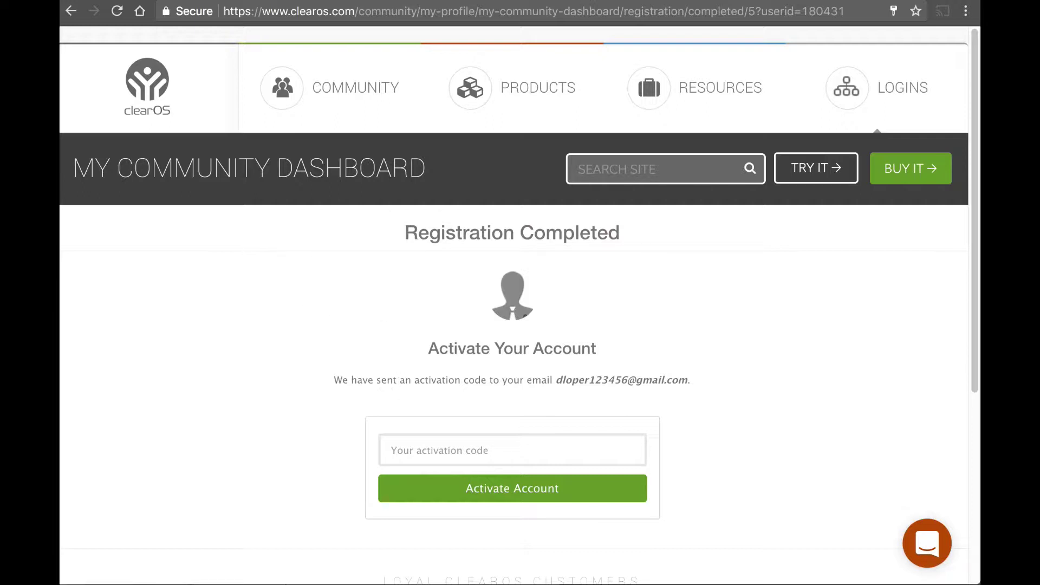
left_click(364, 2)
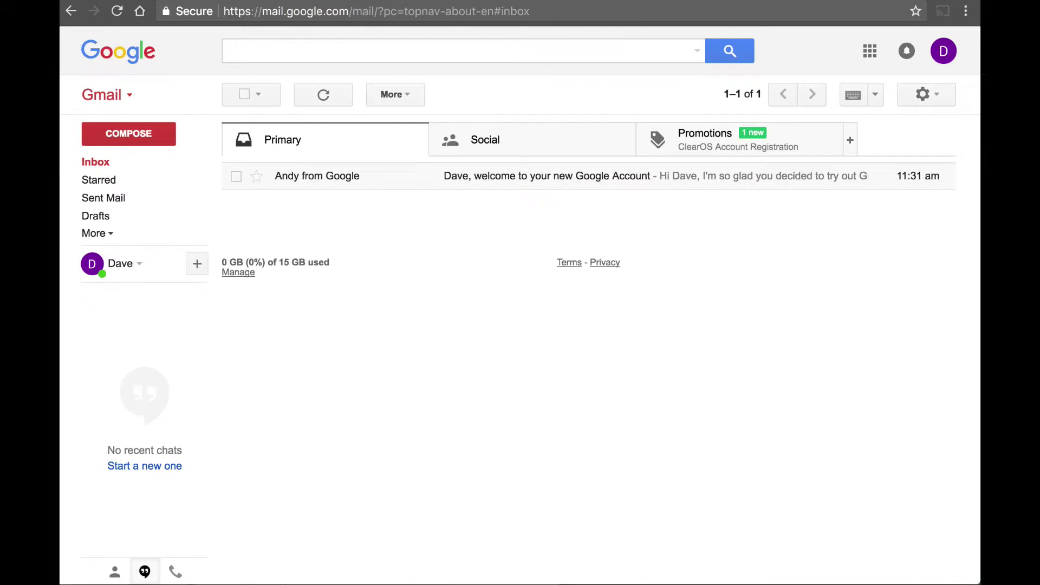
Step: Refresh the Gmail inbox until the ClearOS approval email arrives and open it
left_click(99, 166)
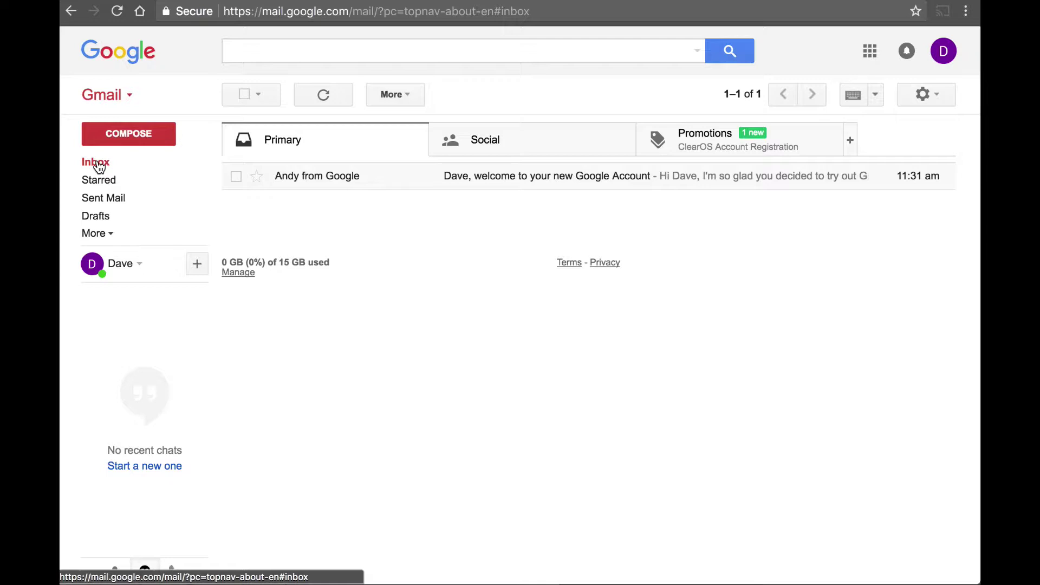
left_click(130, 166)
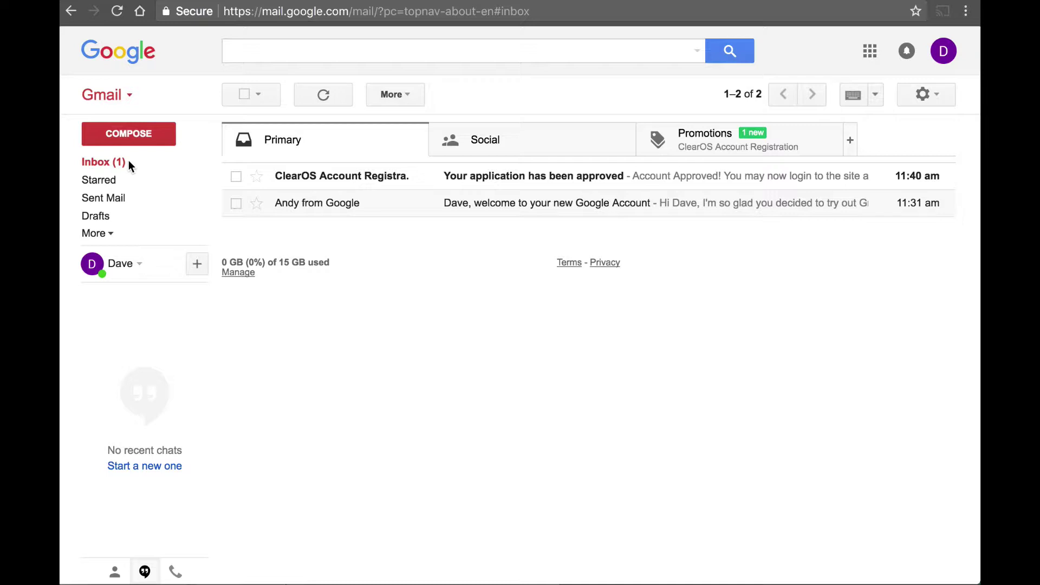
left_click(130, 165)
left_click(373, 180)
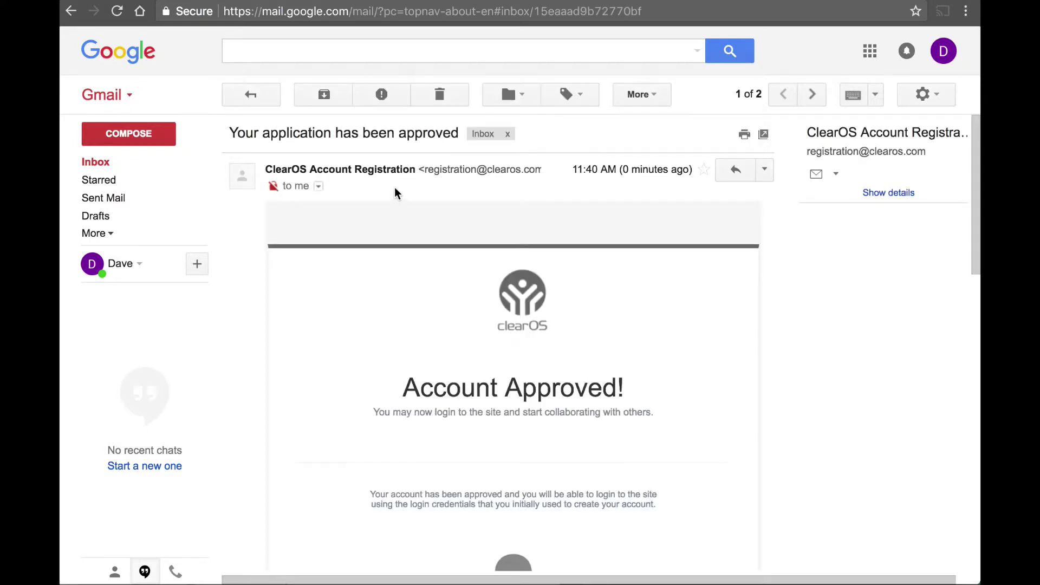
Step: Scroll through the Account Approved email down to its Login Now link
scroll(471, 304, "down", 3)
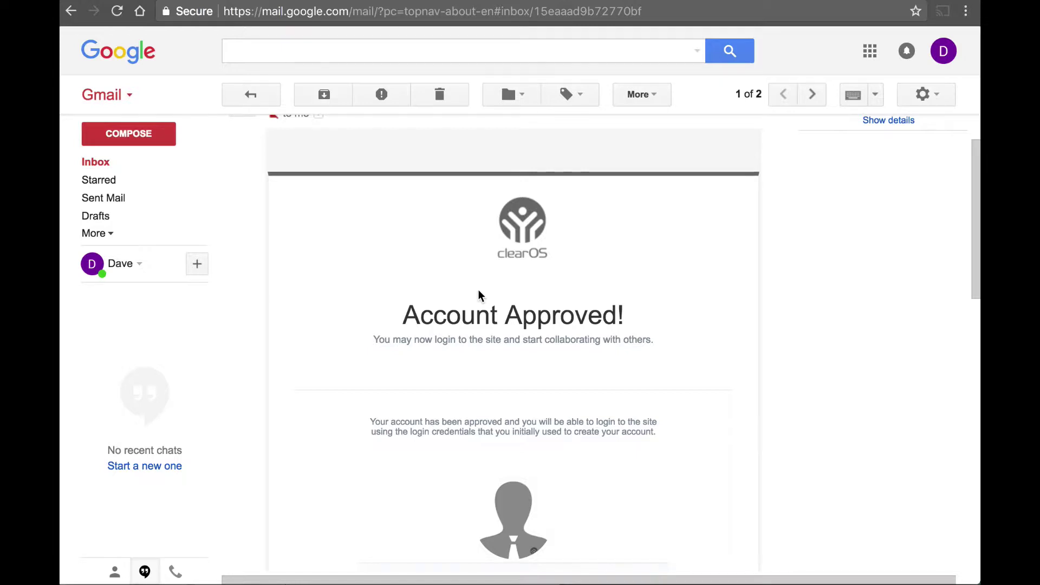
scroll(479, 296, "down", 3)
scroll(479, 295, "down", 1)
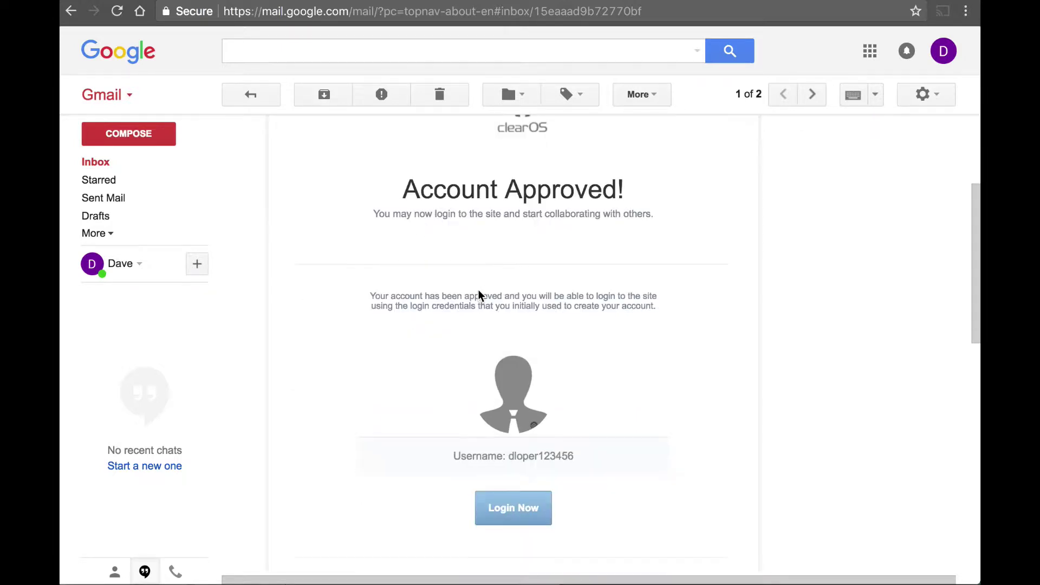
scroll(428, 294, "up", 6)
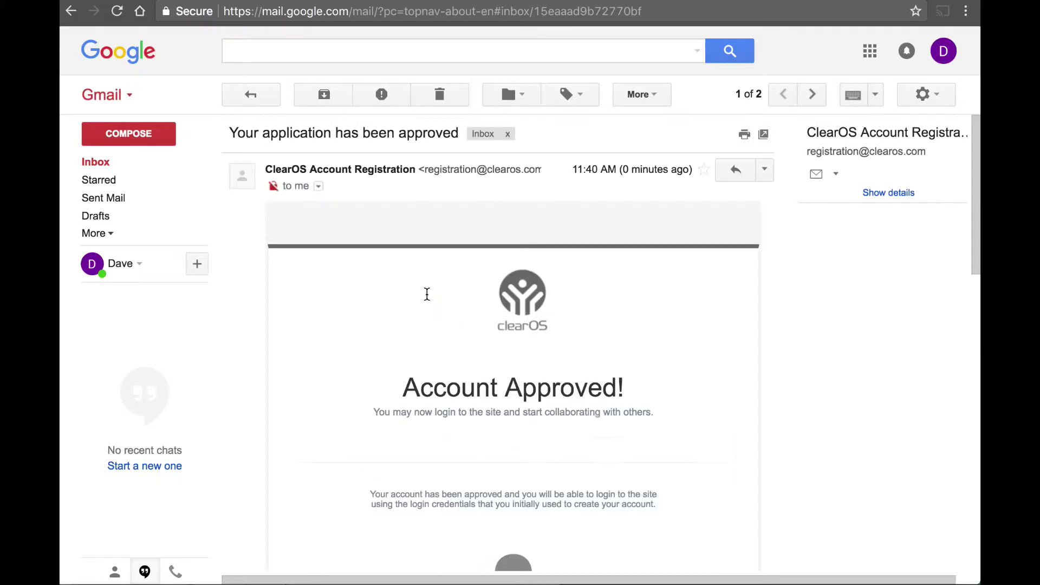
scroll(427, 294, "down", 10)
scroll(427, 294, "up", 10)
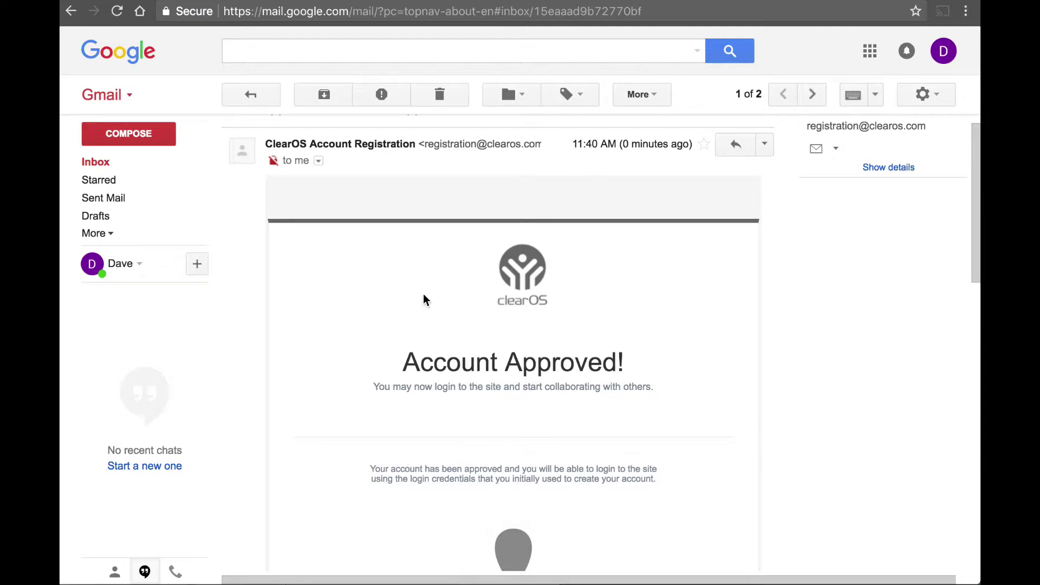
scroll(422, 300, "down", 7)
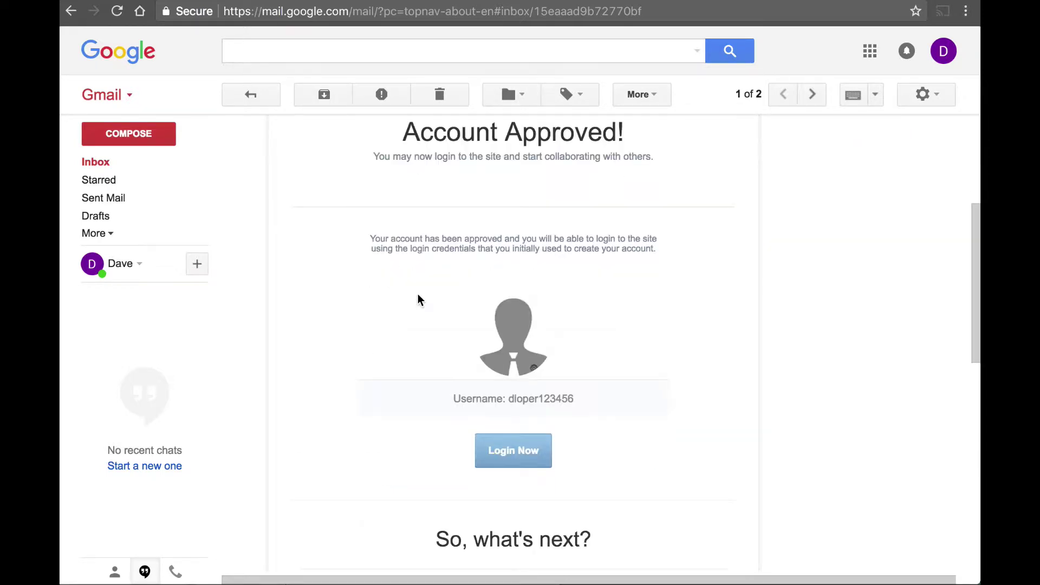
scroll(419, 300, "down", 1)
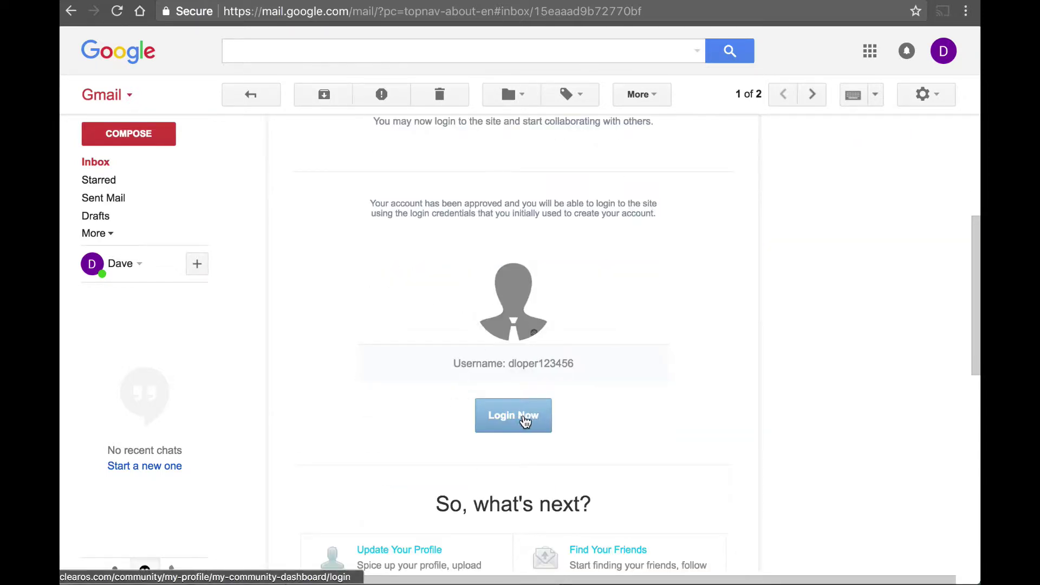
scroll(535, 386, "down", 4)
scroll(535, 386, "up", 6)
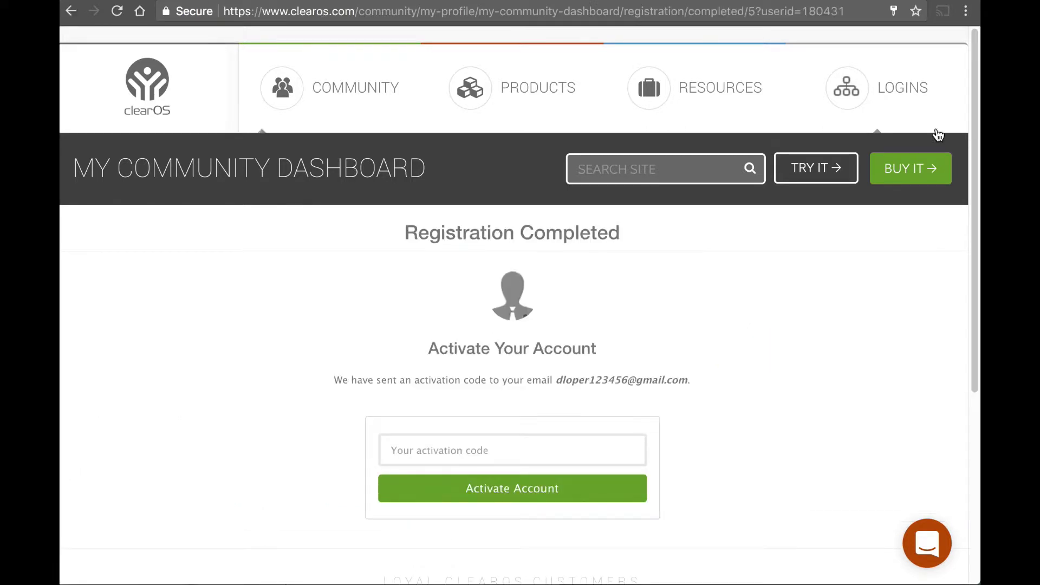
Step: Log in with the account's Gmail address and a password, which is rejected as not matching
mouse_move(892, 109)
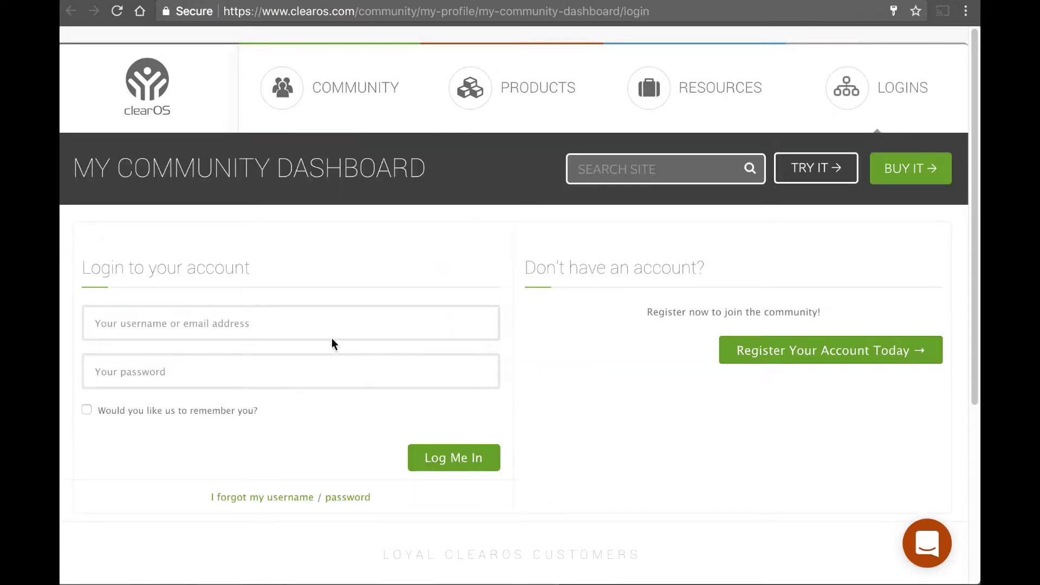
left_click(286, 327)
type("dcl")
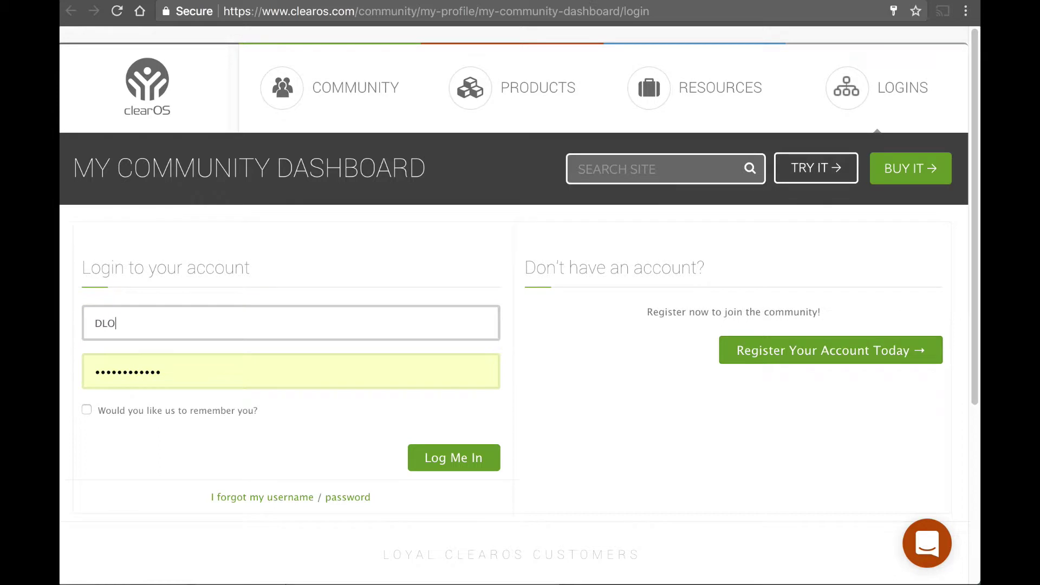
key("BackSpace")
key("BackSpace")
key("BackSpace")
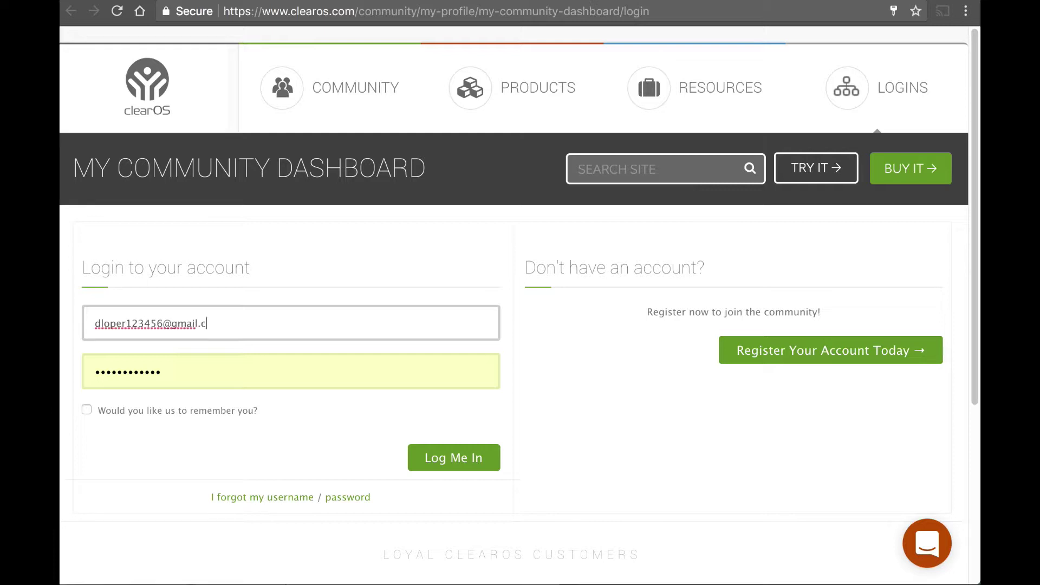
key("Tab")
type("•••••")
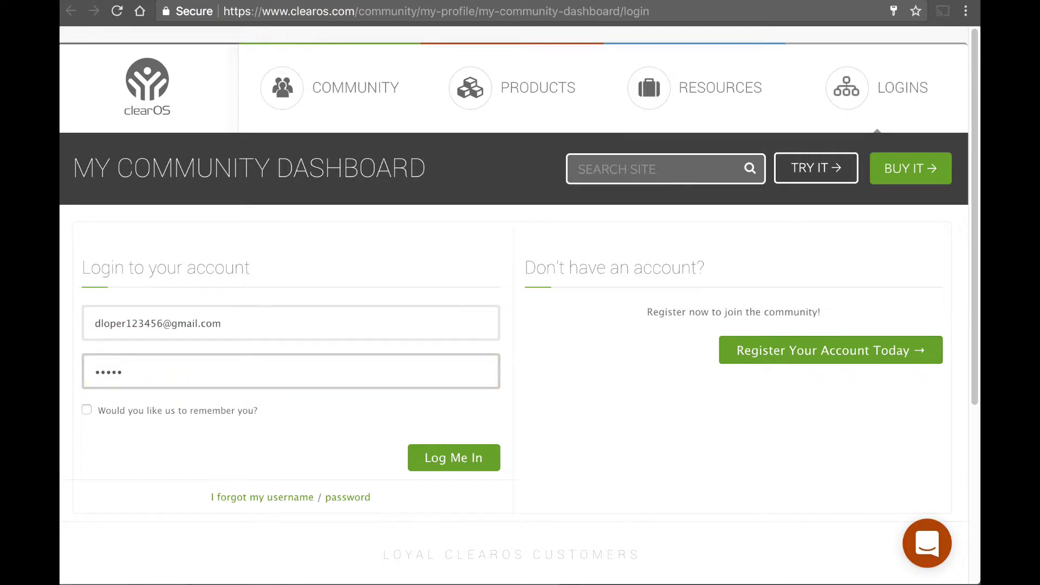
type("••••")
key("BackSpace")
key("BackSpace")
key("BackSpace")
key("BackSpace")
type("•••••")
key("Return")
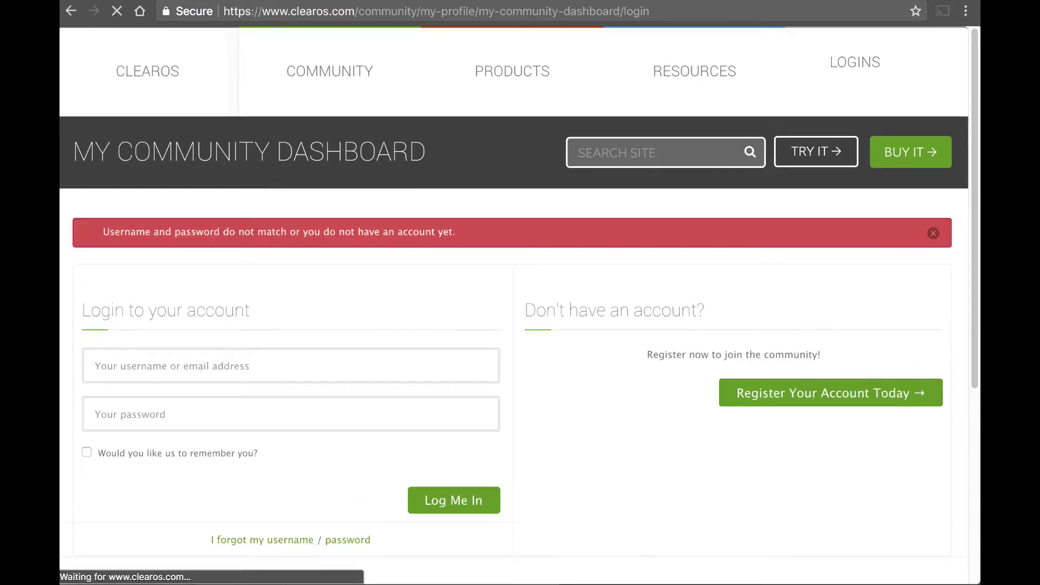
Step: Sign in with the registered username and the strong account password
left_click(275, 383)
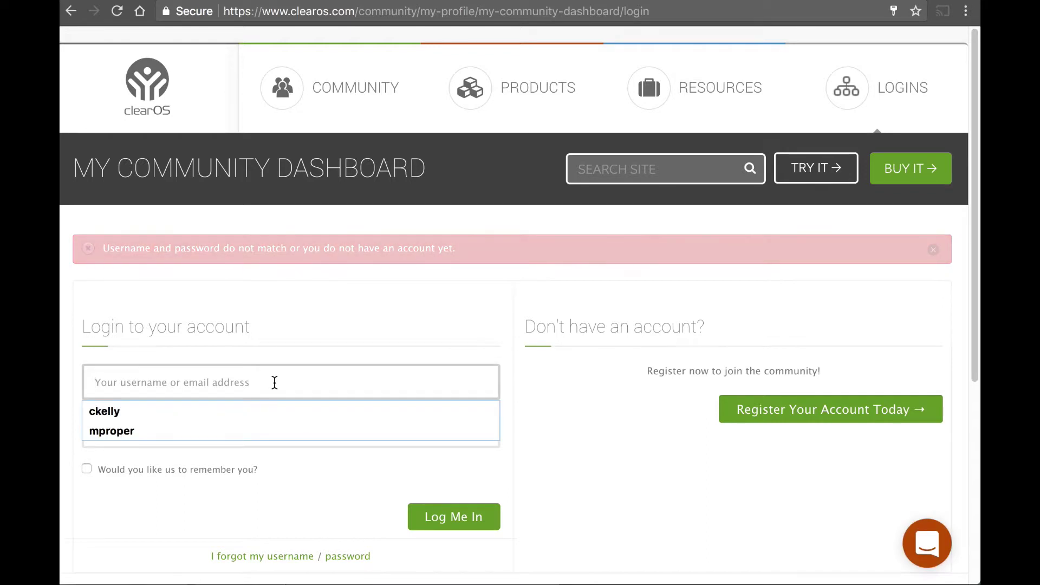
type("dlope")
key("BackSpace")
key("BackSpace")
key("BackSpace")
key("BackSpace")
key("BackSpace")
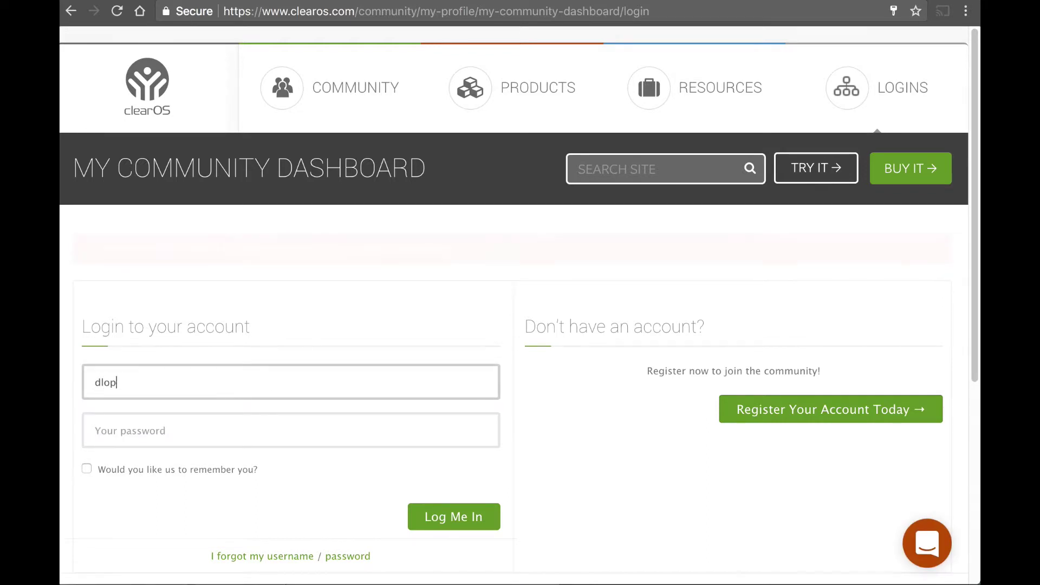
type("dlope")
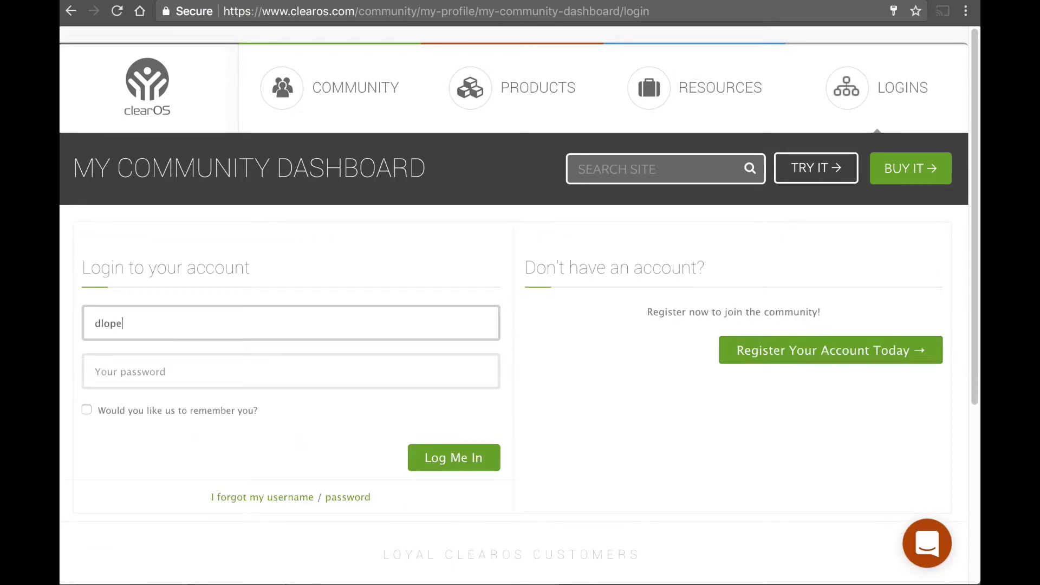
type("r123456")
left_click(291, 371)
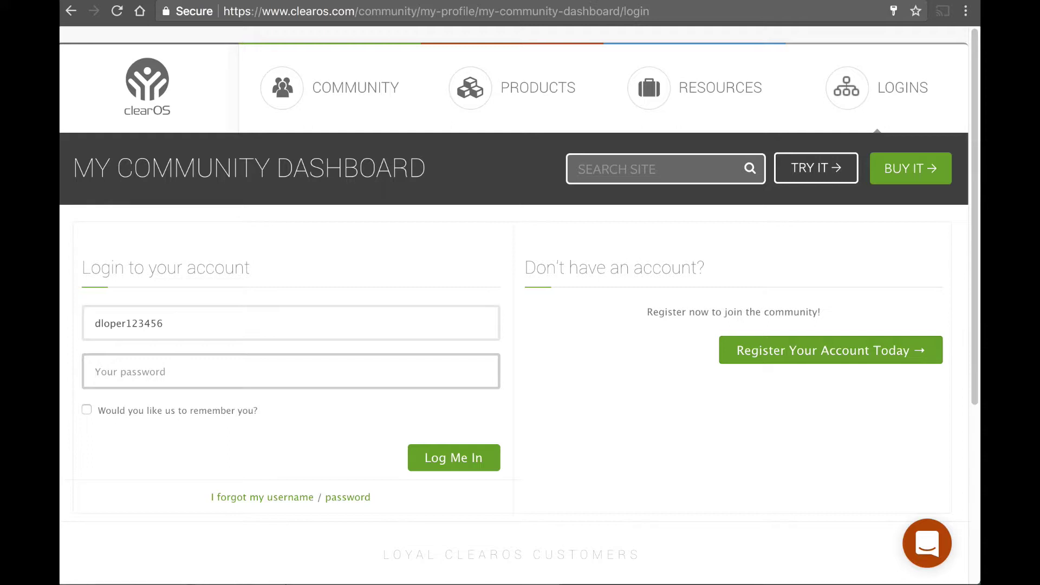
type("•••••••••••")
key("Return")
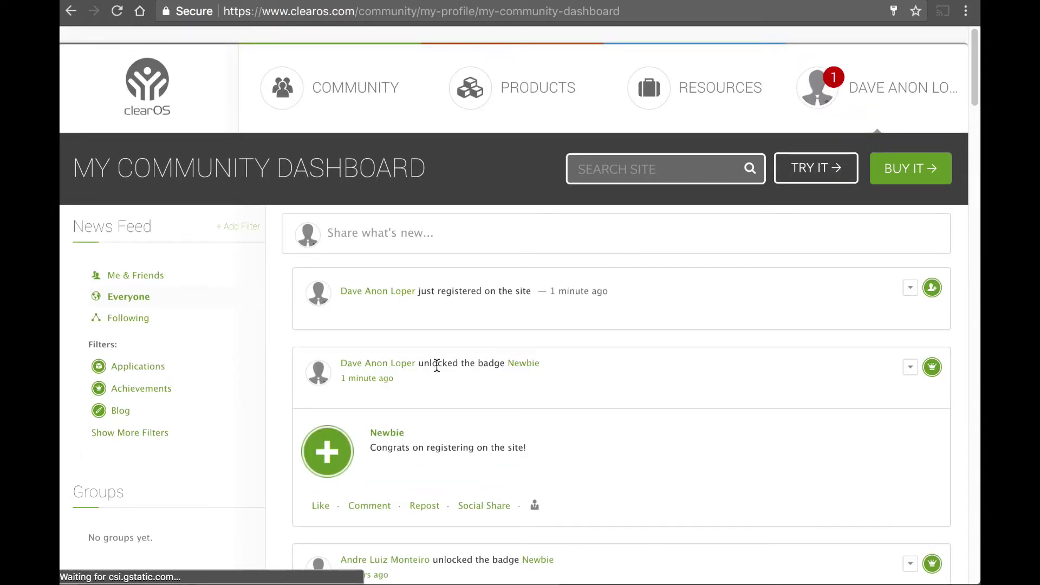
Step: Scroll through the My Community Dashboard news feed
scroll(437, 366, "down", 1)
scroll(270, 351, "down", 5)
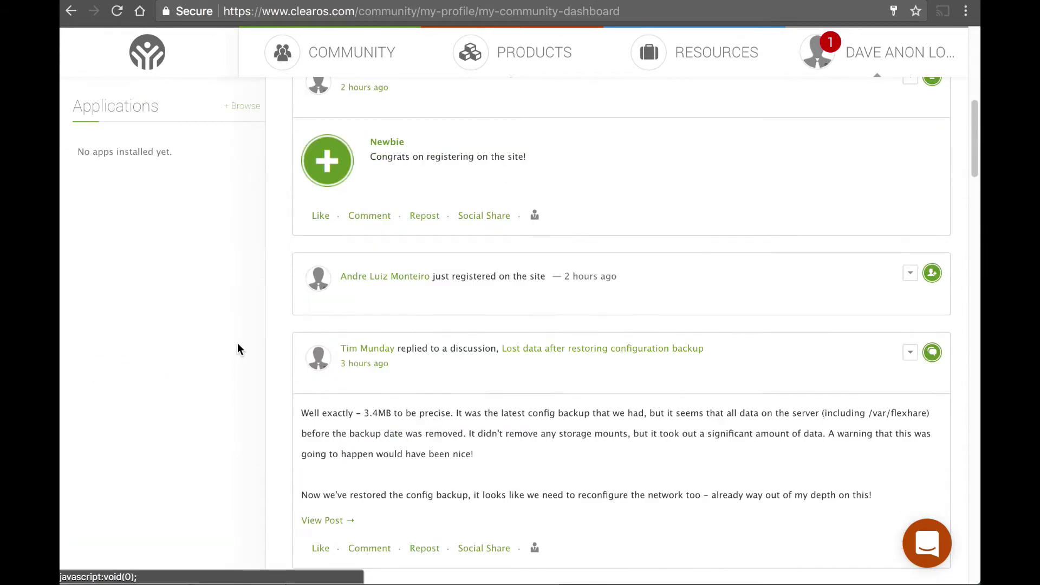
scroll(493, 371, "down", 9)
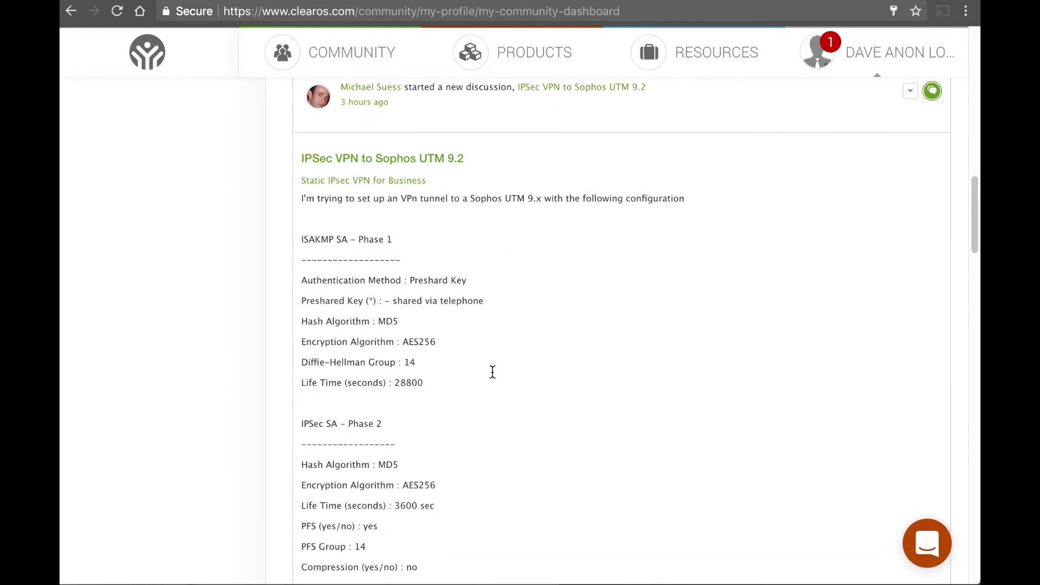
scroll(490, 378, "down", 12)
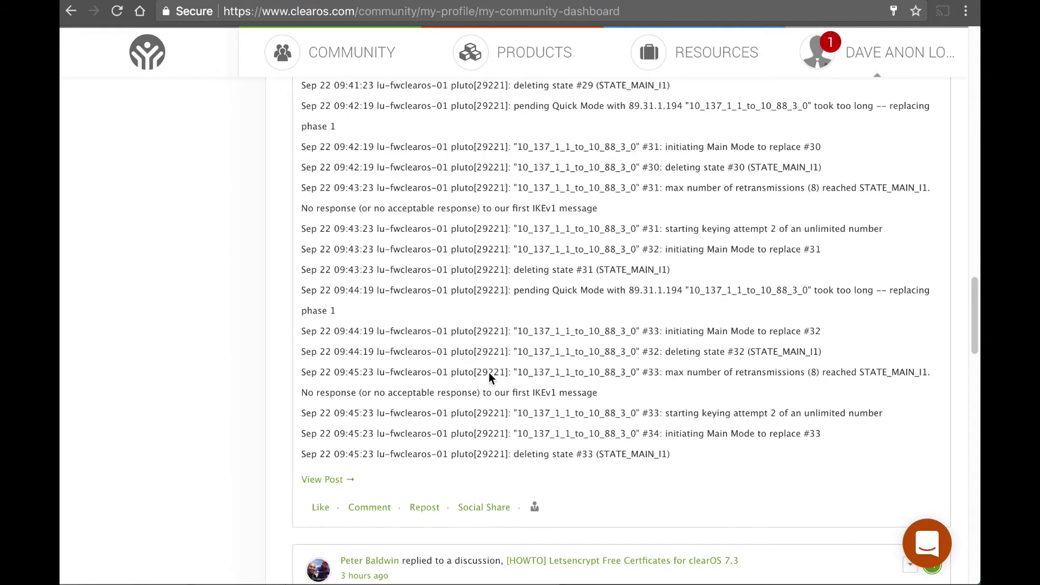
scroll(489, 378, "up", 20)
Step: Go to Community Forums from the COMMUNITY menu and look over its Featured Topics
left_click(346, 103)
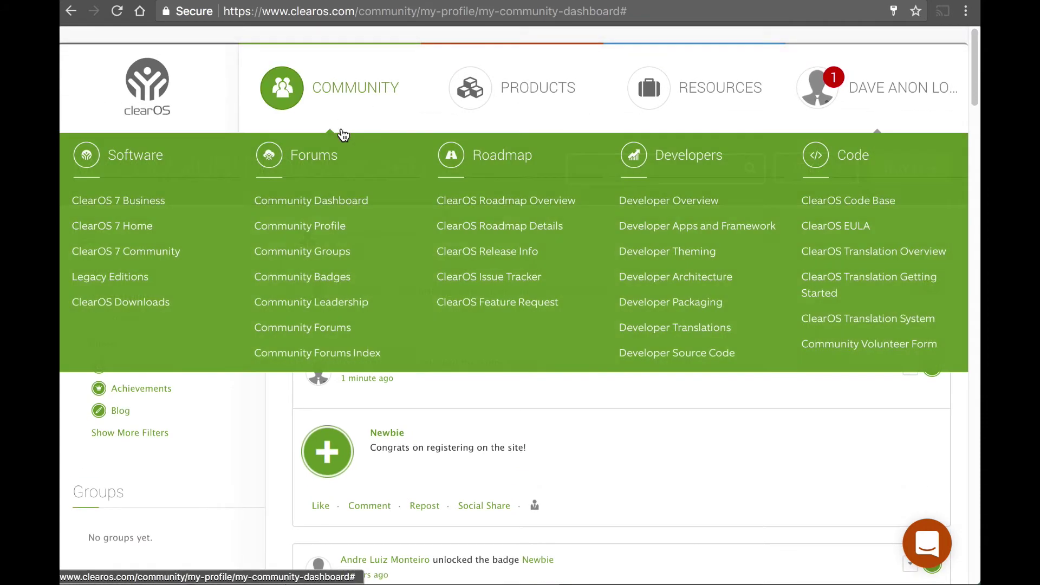
left_click(327, 337)
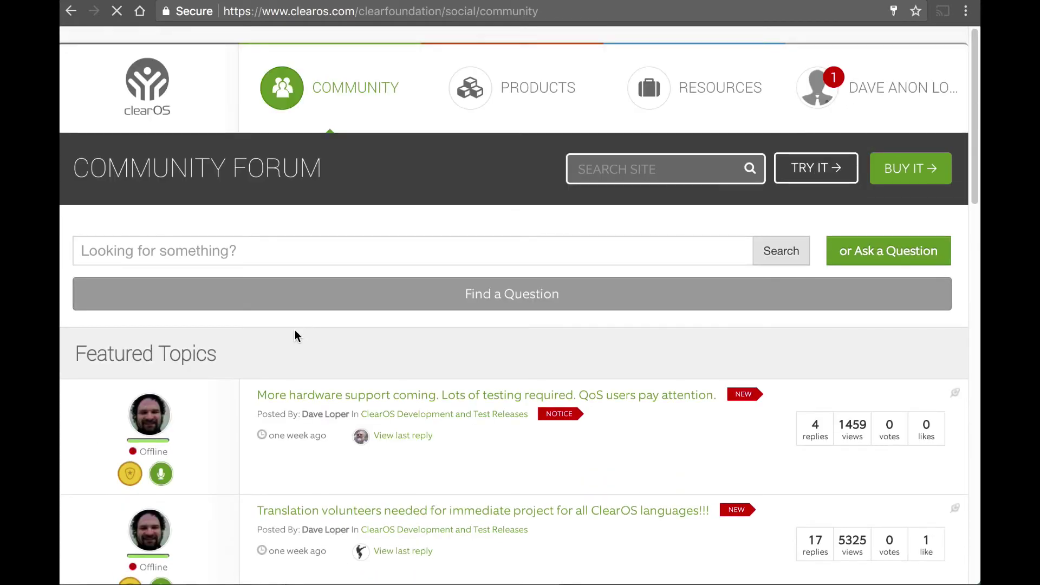
scroll(294, 336, "down", 10)
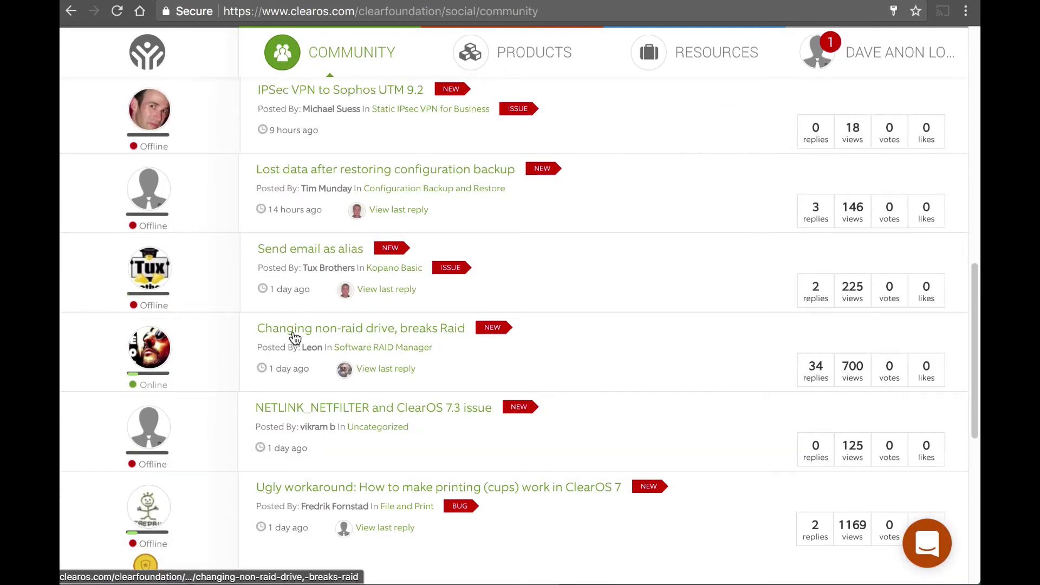
scroll(293, 337, "up", 3)
scroll(271, 287, "up", 10)
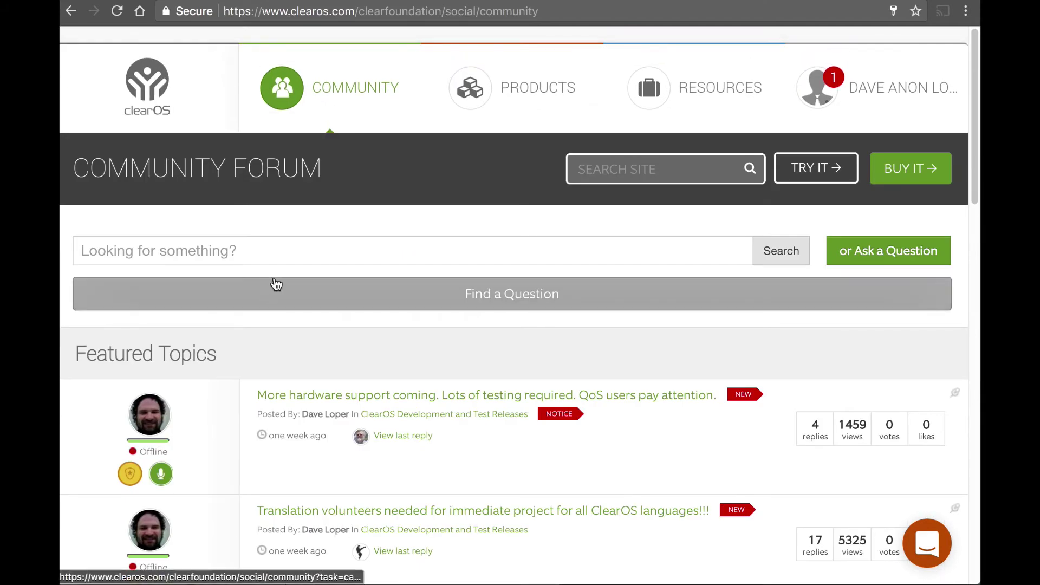
Step: Search the forum for 'vpn' and scroll through the 4163 matching posts
left_click(489, 252)
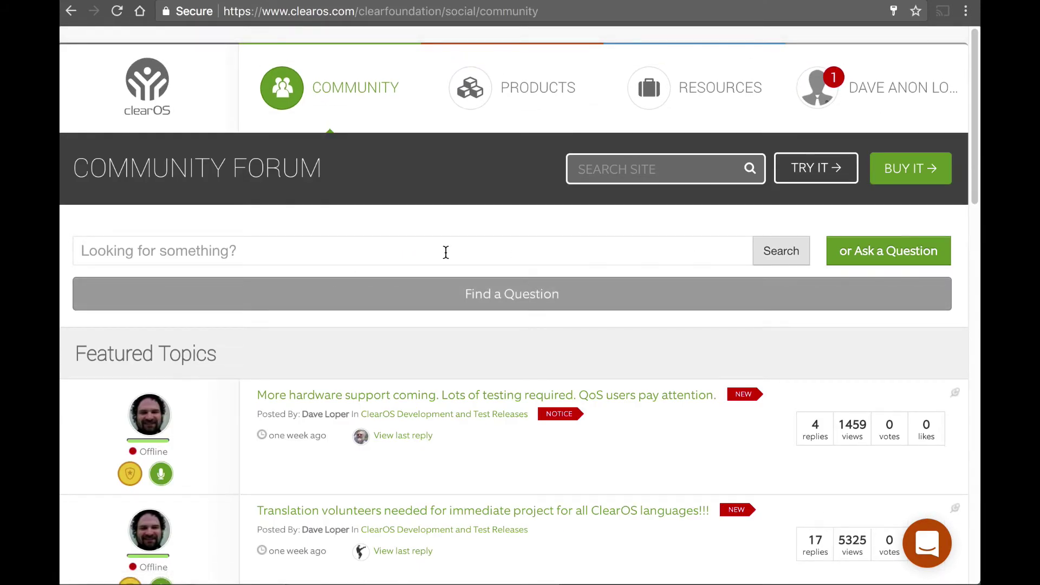
type("vpn")
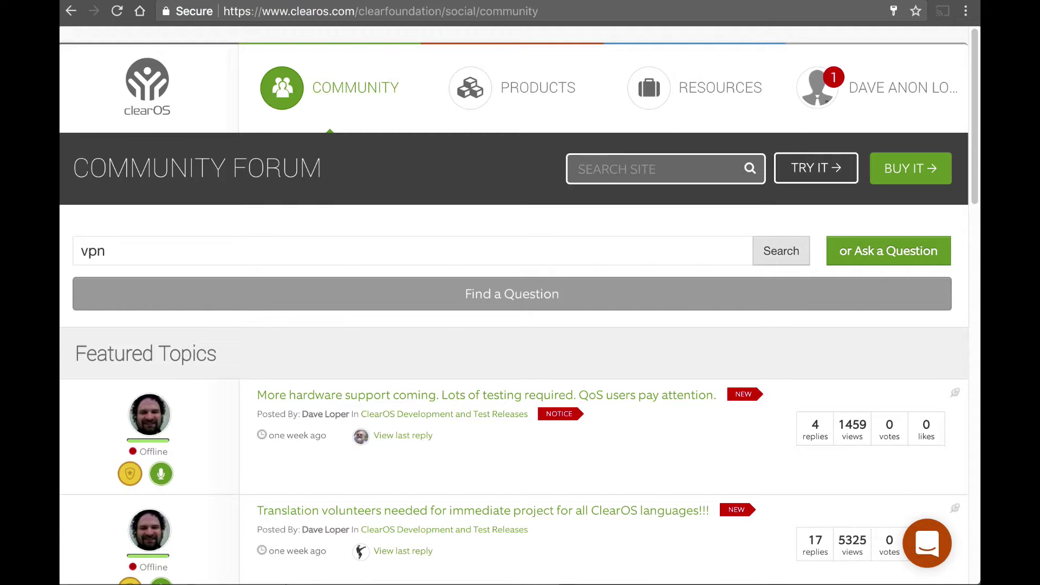
key("Return")
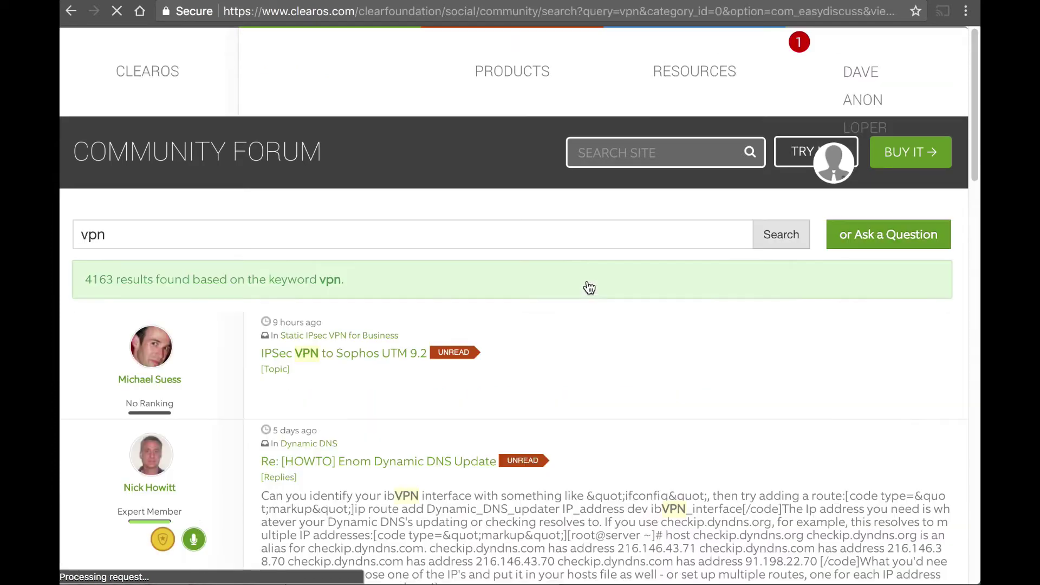
scroll(575, 329, "down", 9)
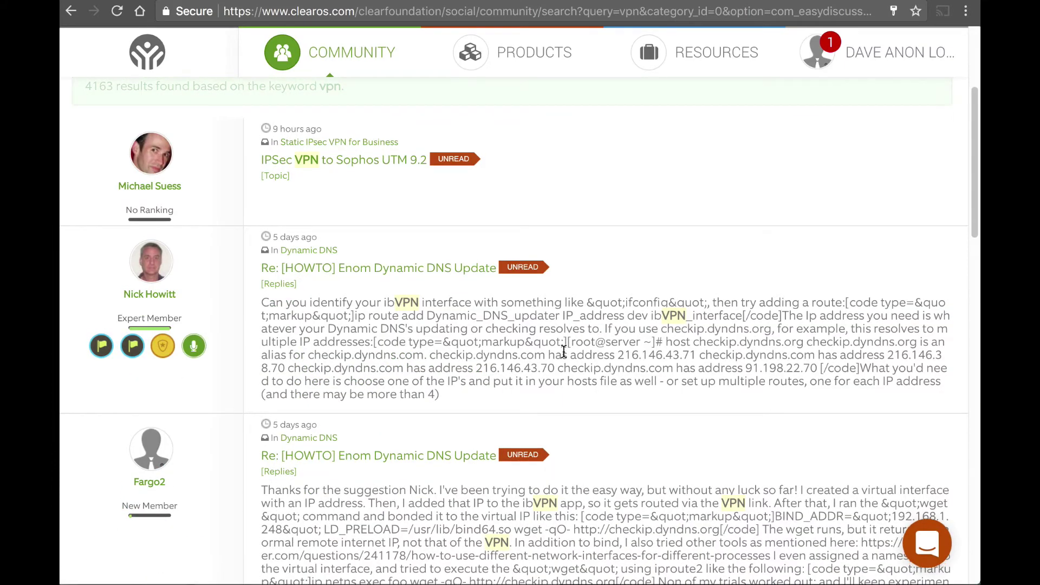
scroll(564, 351, "down", 15)
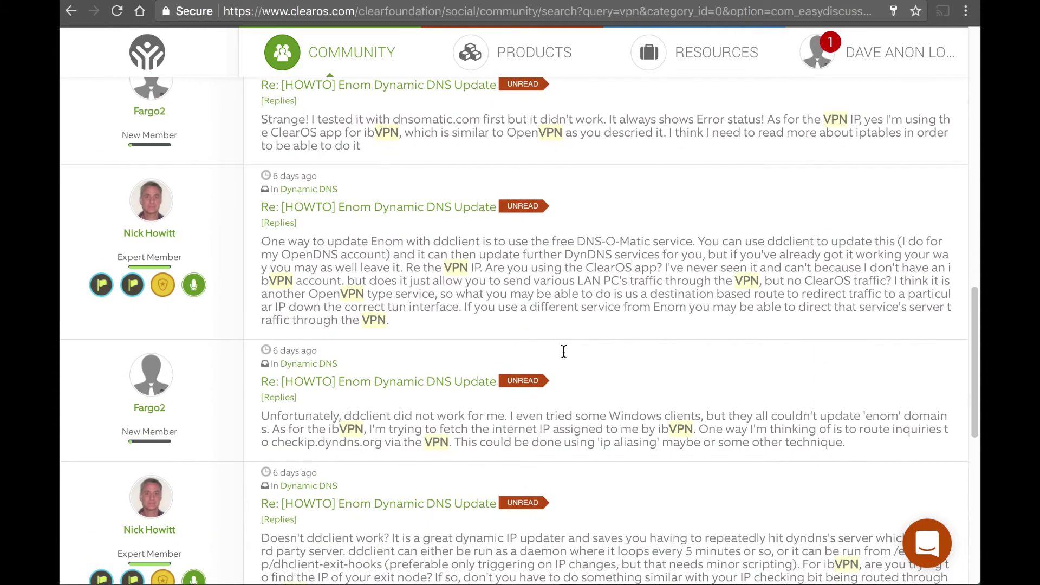
scroll(564, 351, "up", 20)
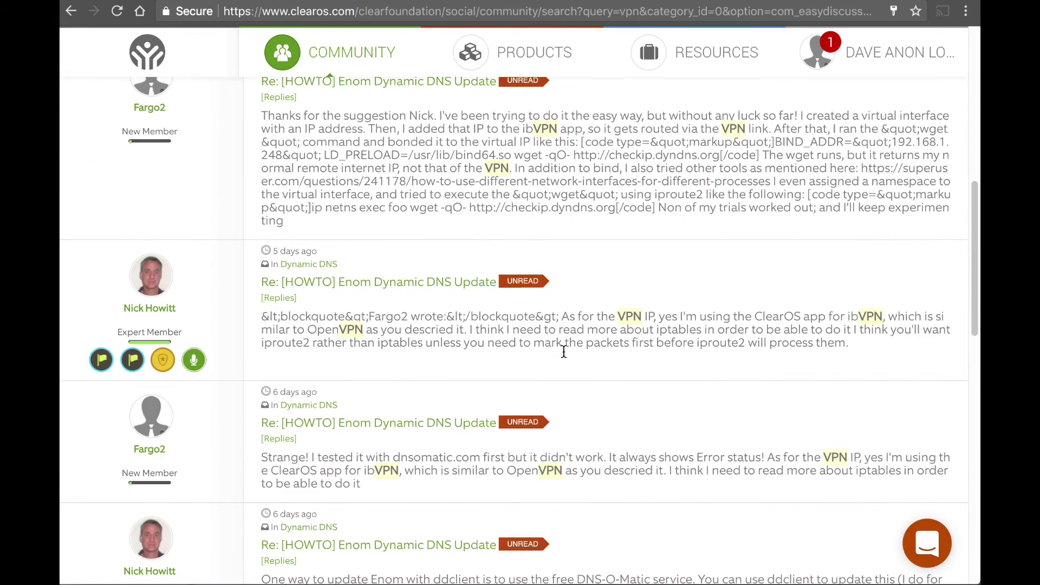
scroll(564, 351, "up", 3)
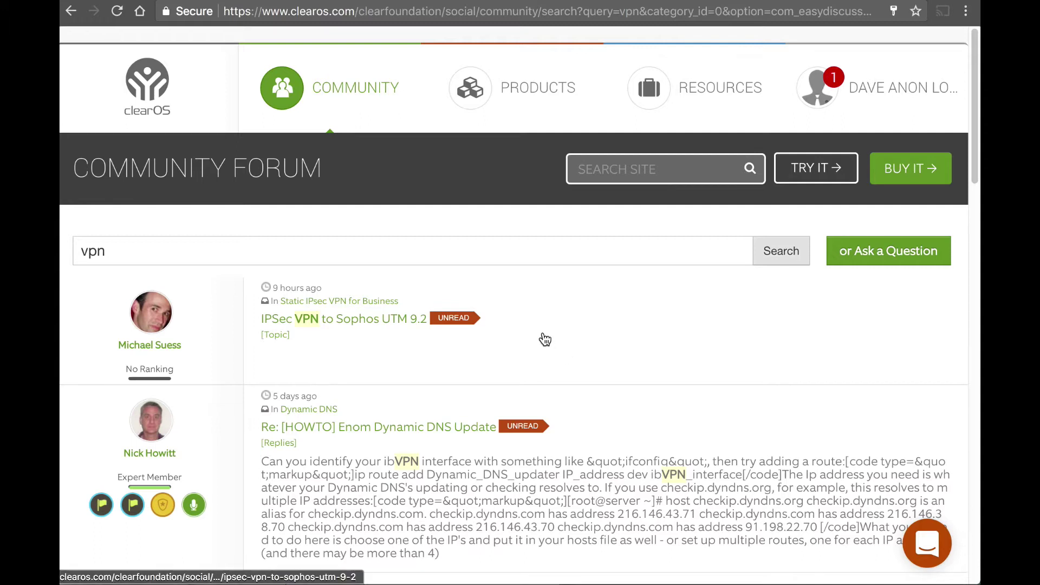
Step: Bring up the Ask a Question form and look over its category, topic and body fields
left_click(848, 252)
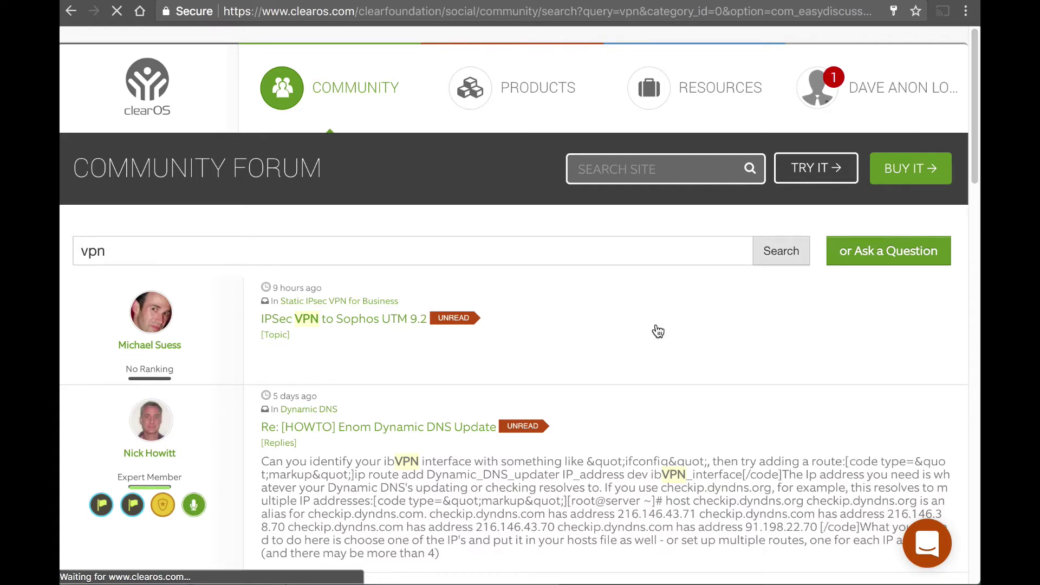
scroll(590, 348, "down", 5)
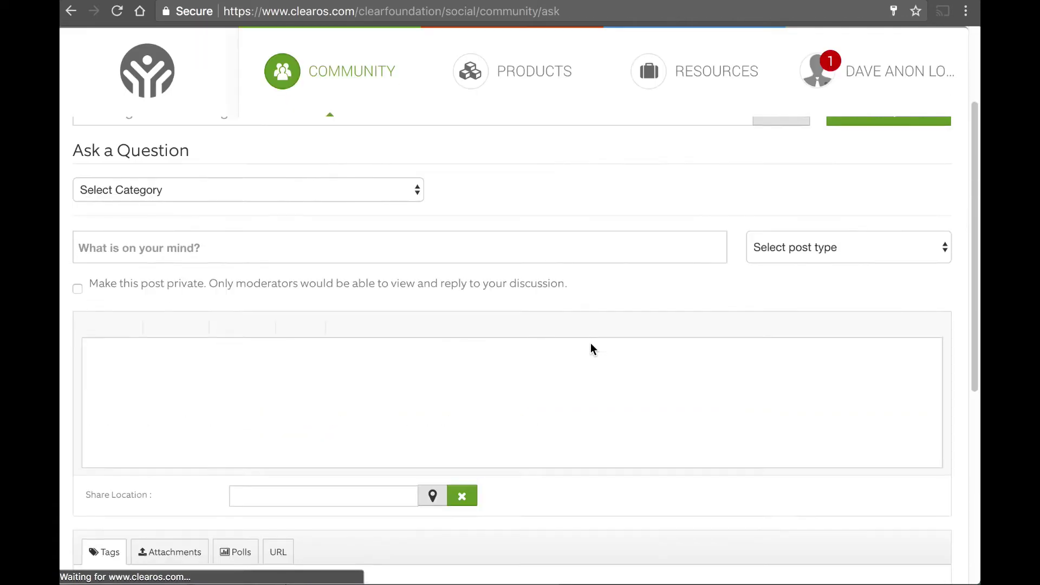
scroll(590, 348, "up", 5)
scroll(591, 348, "up", 1)
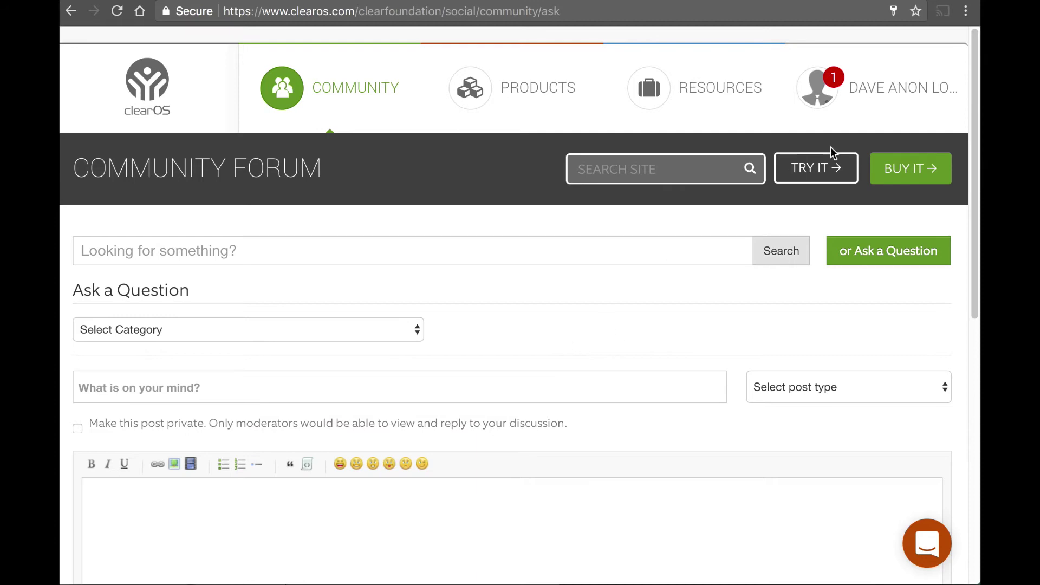
Step: Log out of the forums and submit a password reset request for the account's e-mail address
mouse_move(869, 107)
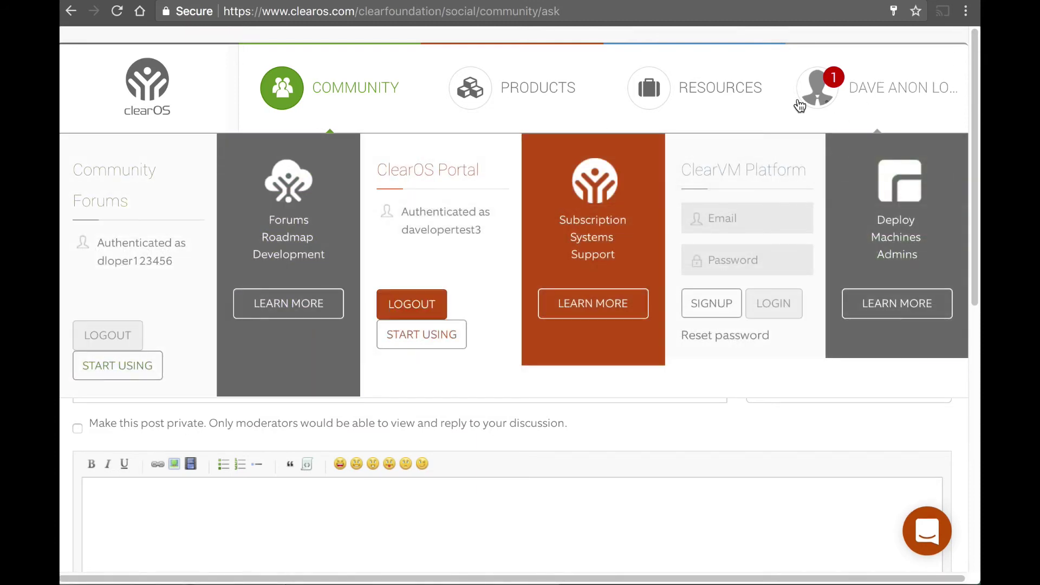
left_click(103, 333)
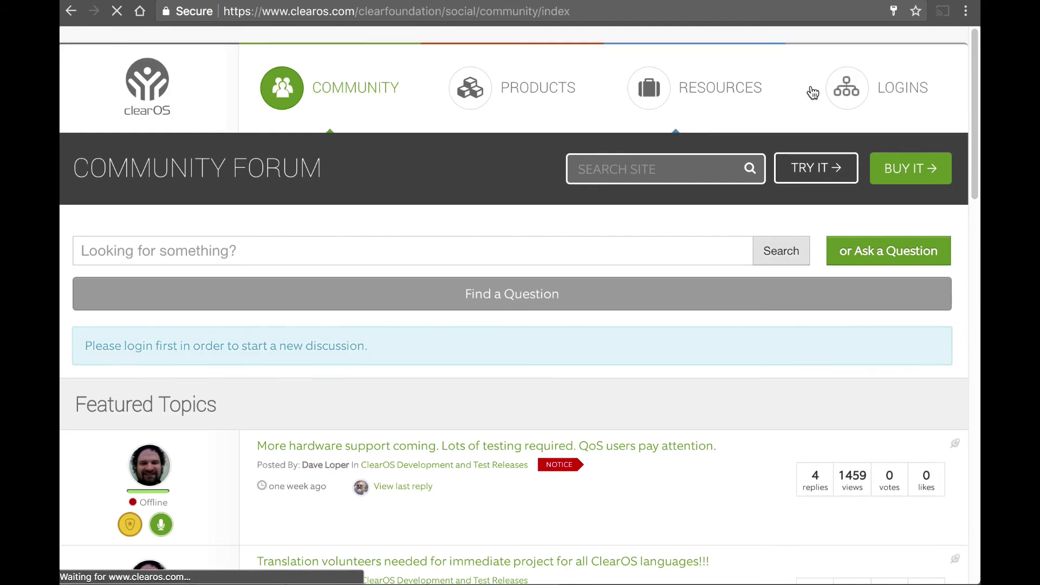
mouse_move(853, 89)
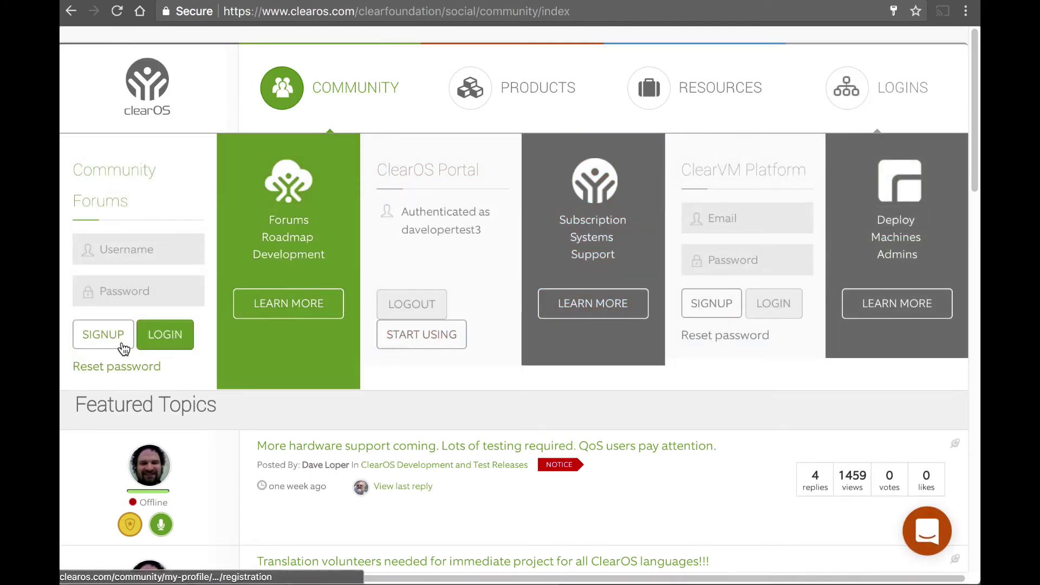
left_click(95, 369)
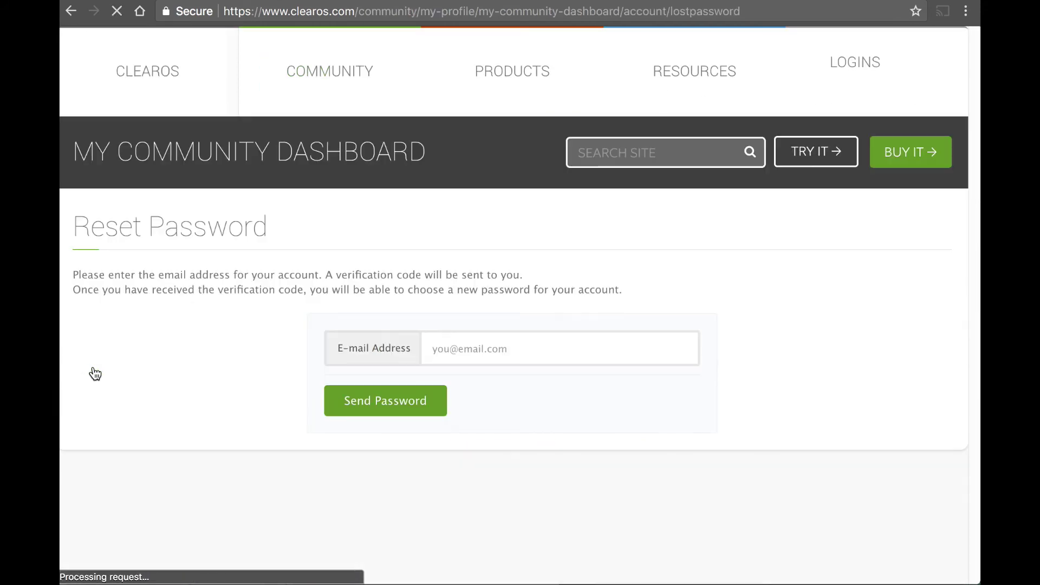
left_click(509, 373)
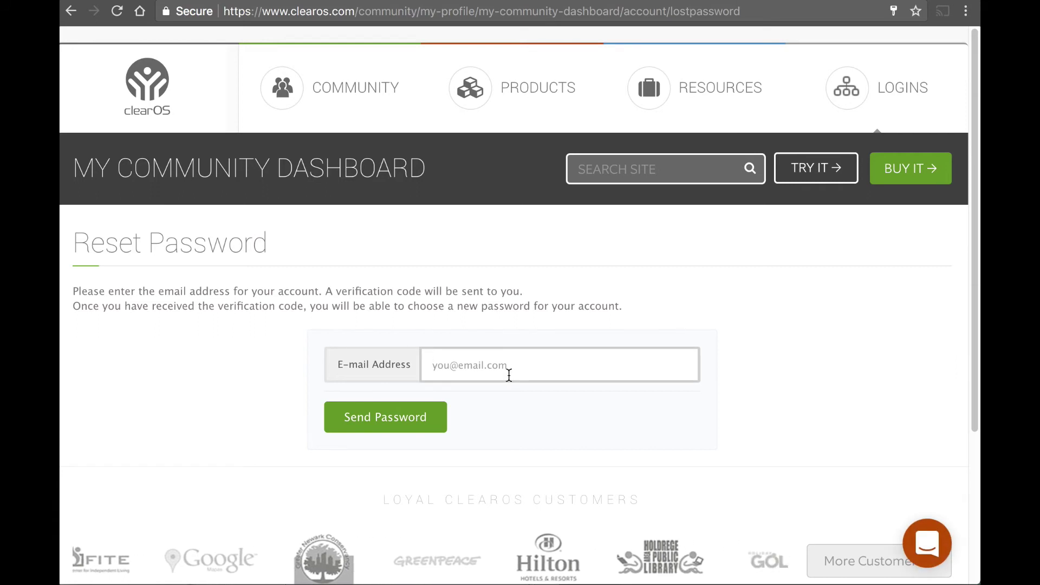
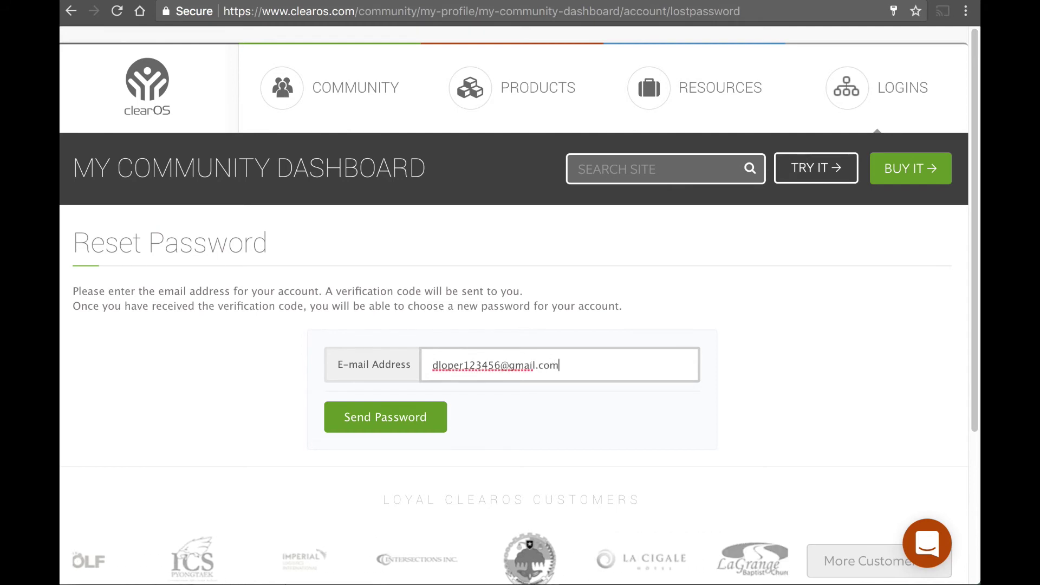
left_click(418, 417)
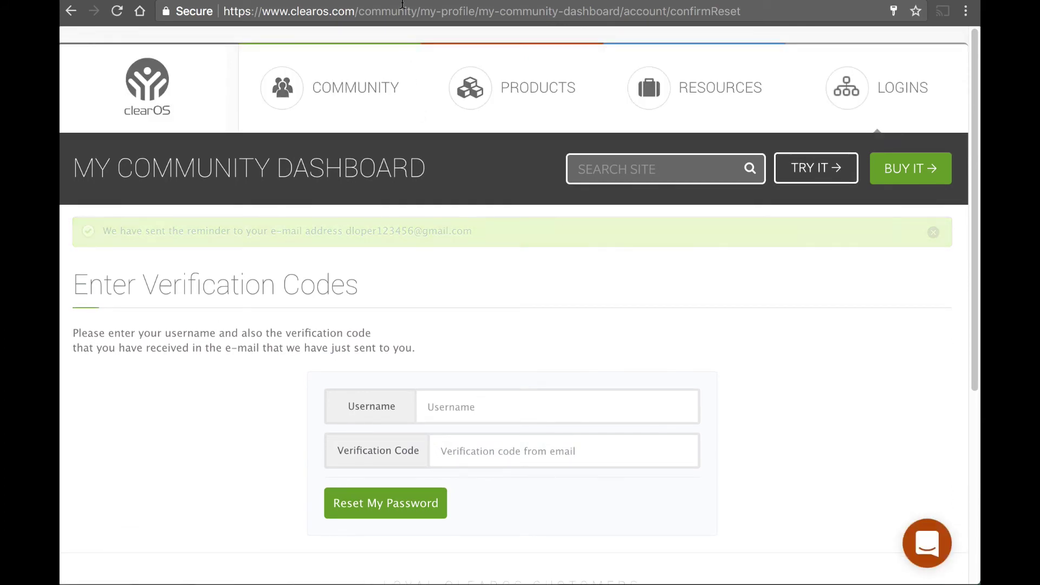
key("ctrl+Tab")
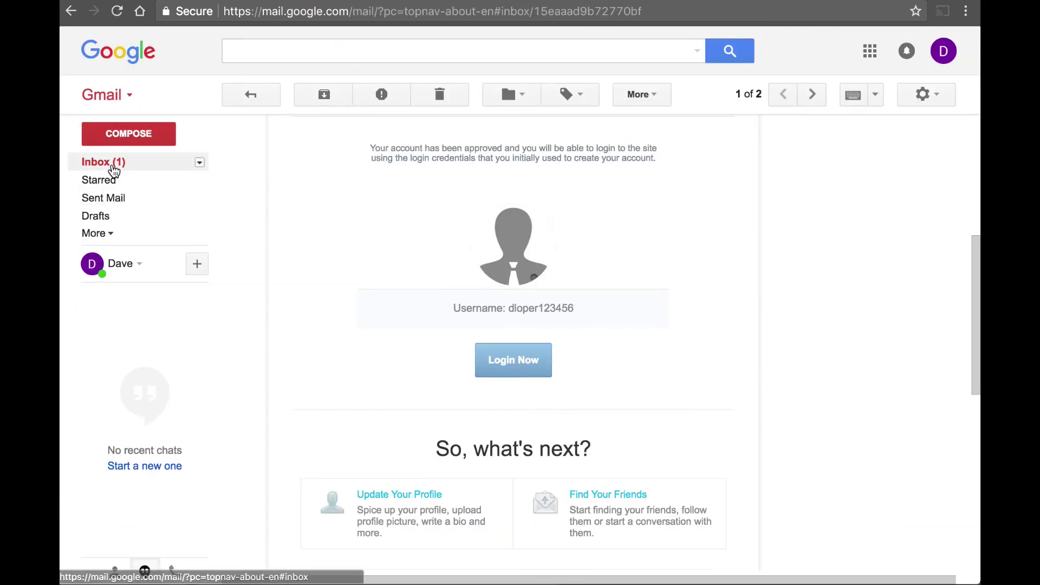
Step: Open the 'Your password reset request' e-mail from the inbox and scroll to its verification code
left_click(112, 167)
left_click(339, 176)
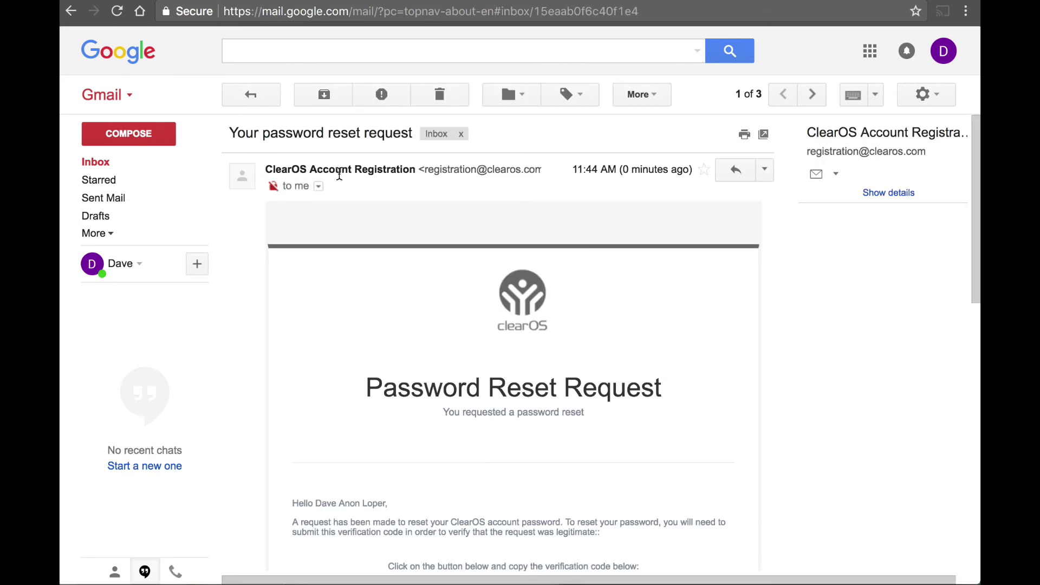
scroll(574, 444, "down", 4)
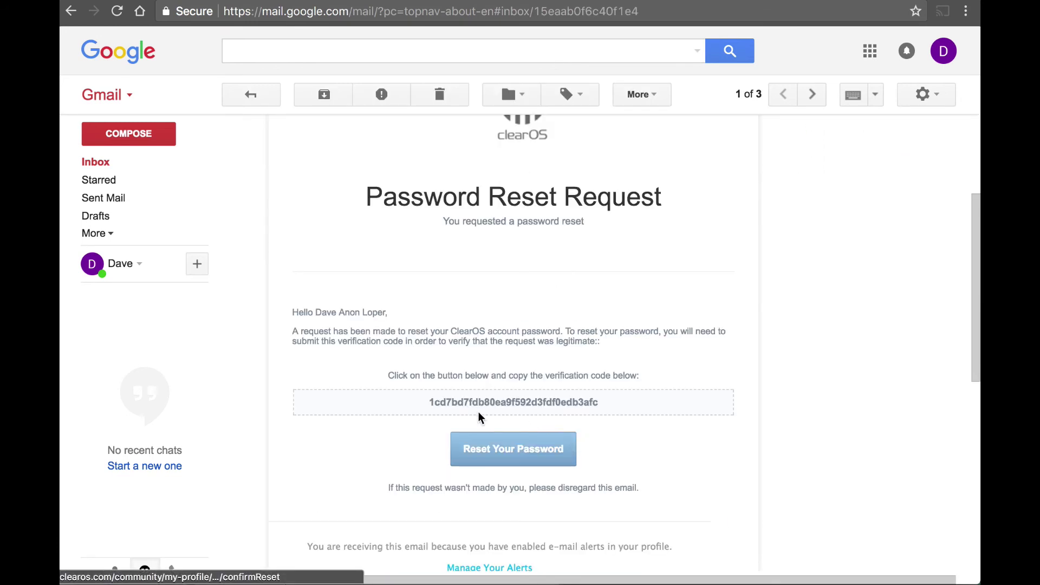